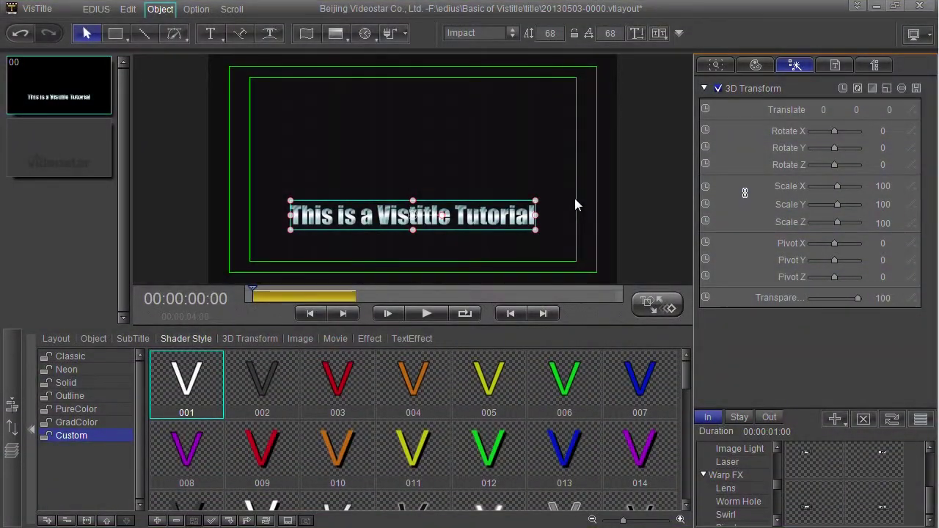
Step: Show the timeline and stretch the Text clip to about 00:00:06:00
left_click(13, 379)
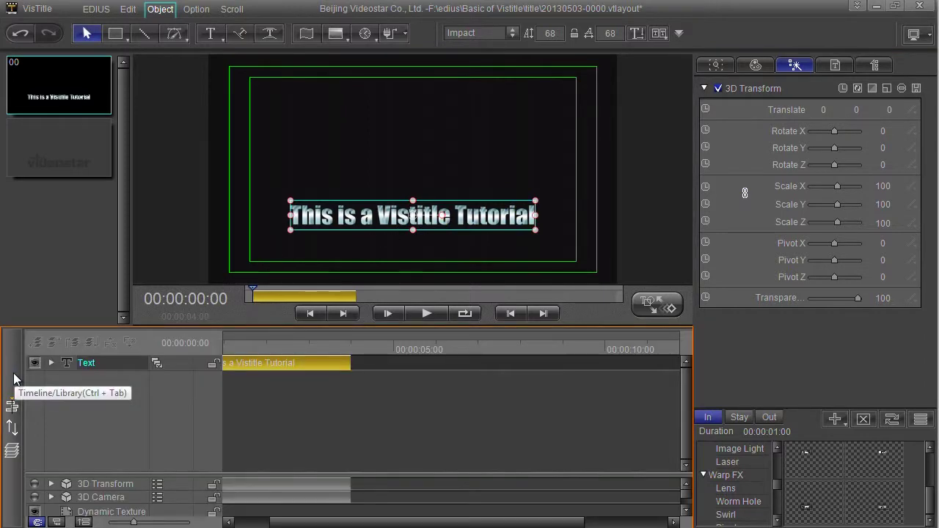
left_click_drag(325, 523, 290, 522)
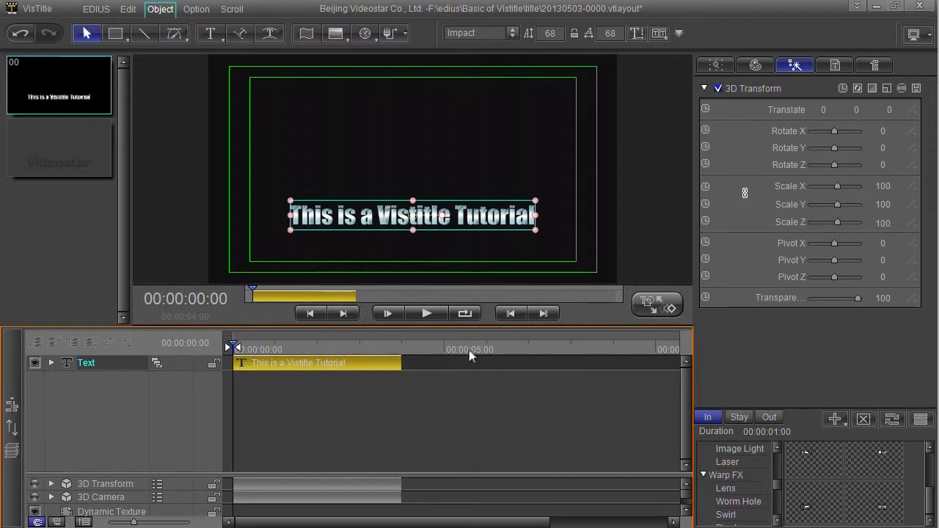
left_click(402, 345)
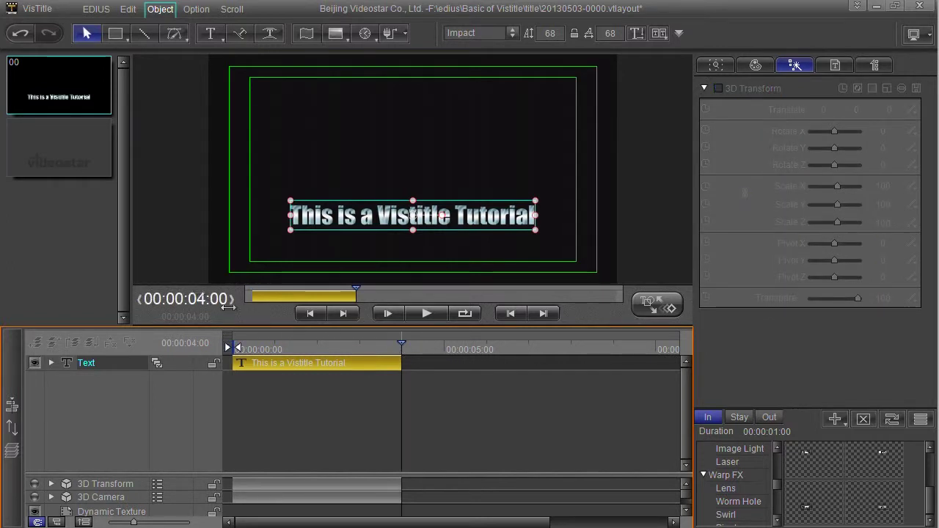
mouse_move(402, 363)
left_mouse_down()
mouse_move(559, 367)
mouse_move(507, 365)
left_mouse_up()
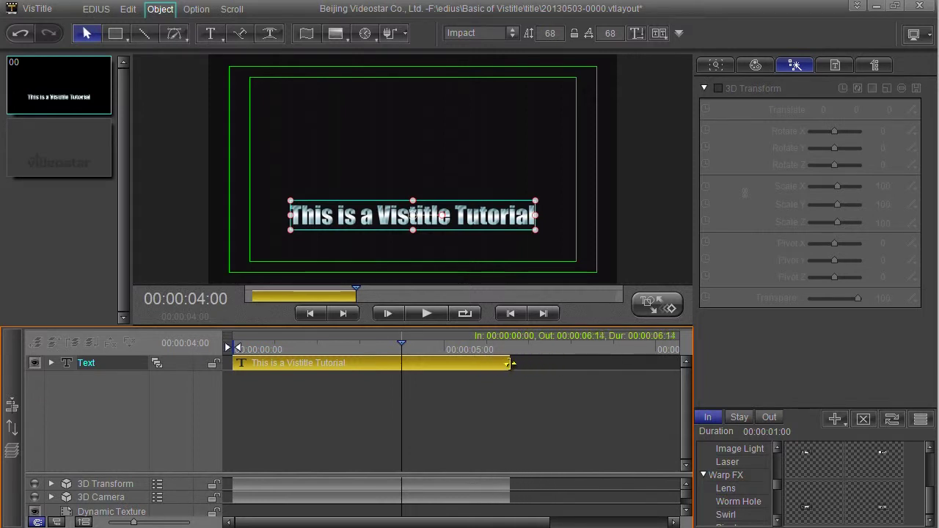
left_click_drag(512, 364, 508, 363)
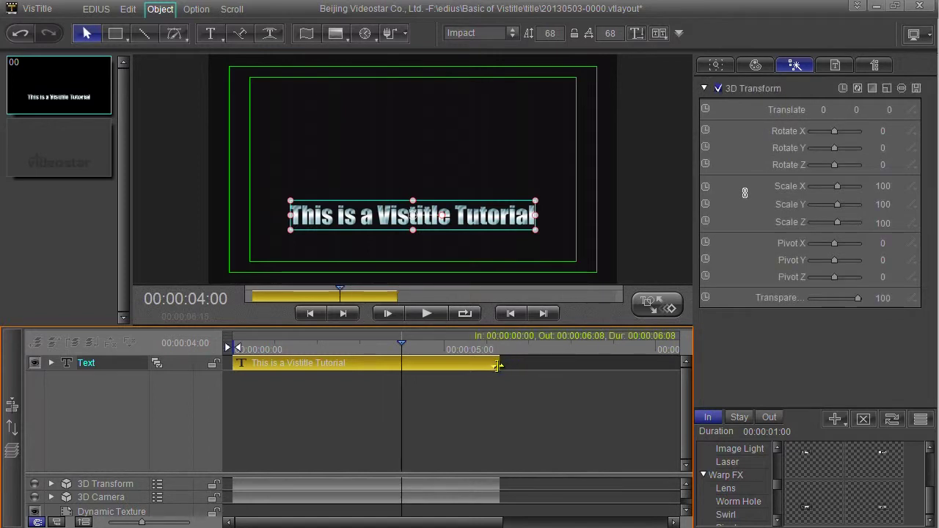
left_click_drag(493, 367, 484, 367)
mouse_move(415, 351)
left_mouse_down()
mouse_move(240, 350)
mouse_move(340, 349)
left_mouse_up()
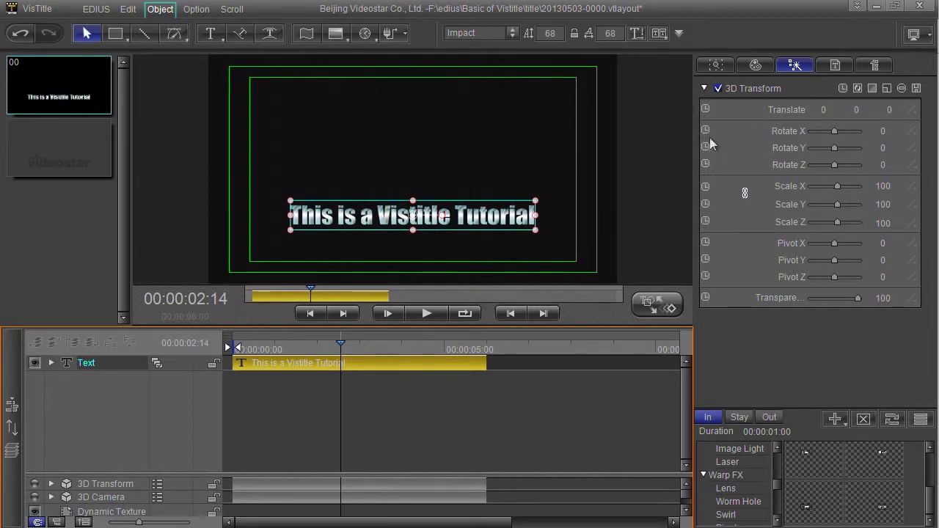
Step: Set the title's Translate values to 0, 1, -10
mouse_move(822, 109)
left_mouse_down()
mouse_move(812, 115)
mouse_move(860, 103)
left_mouse_up()
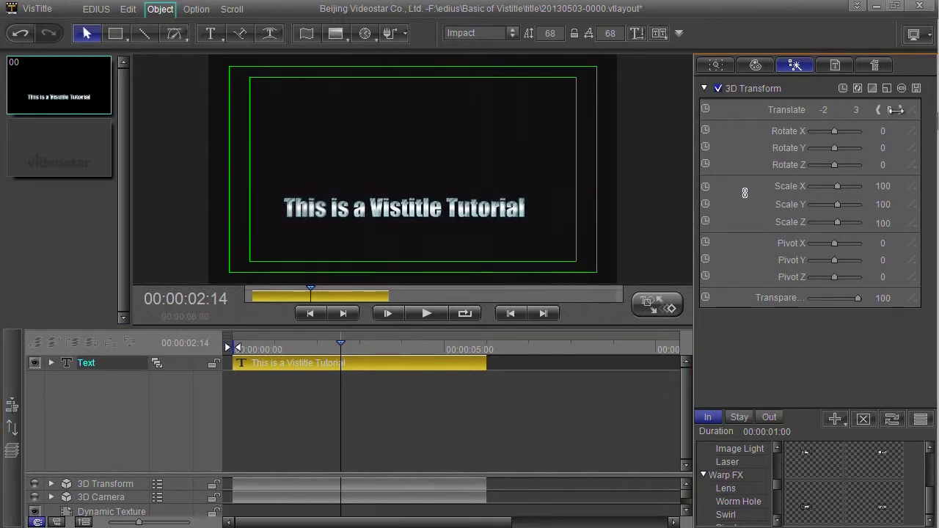
left_click_drag(823, 109, 886, 110)
left_click(477, 215)
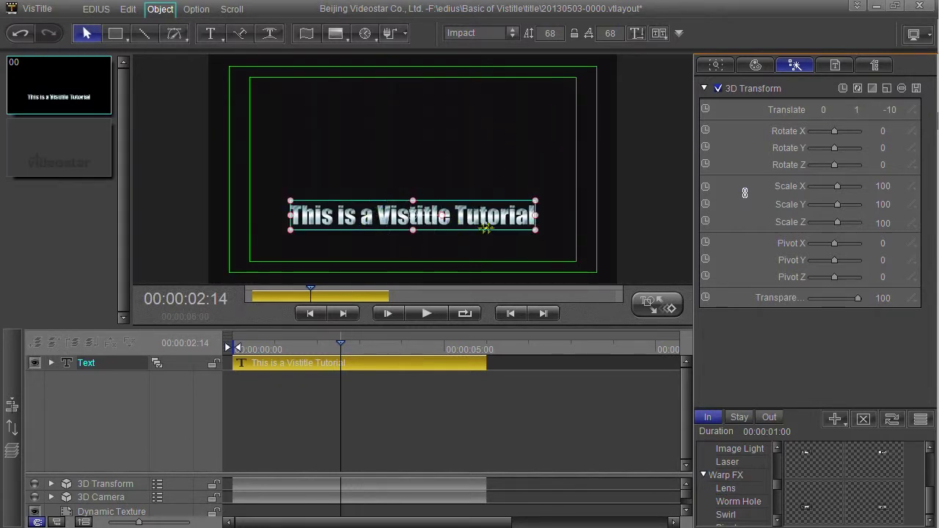
Step: Scrub back and forth through the clip to preview the title, ending near the start
left_click_drag(368, 345, 299, 345)
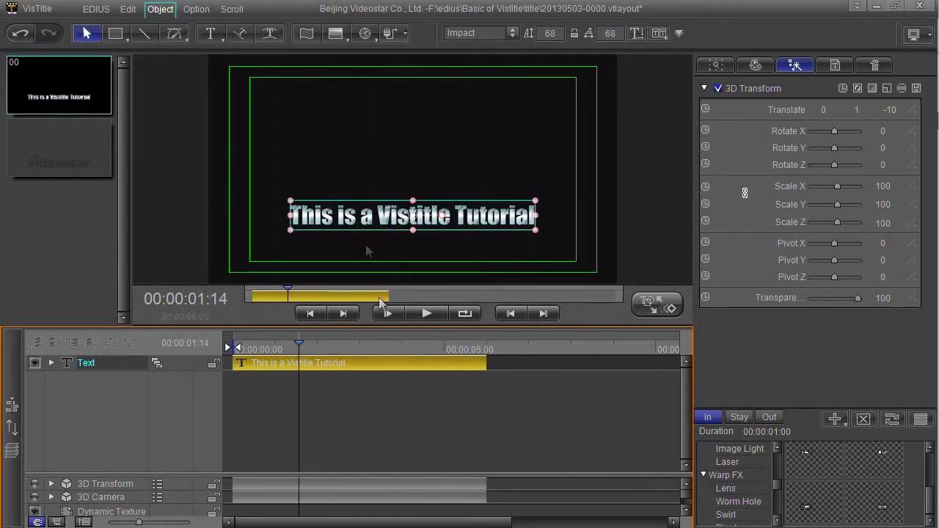
left_click_drag(293, 346, 383, 350)
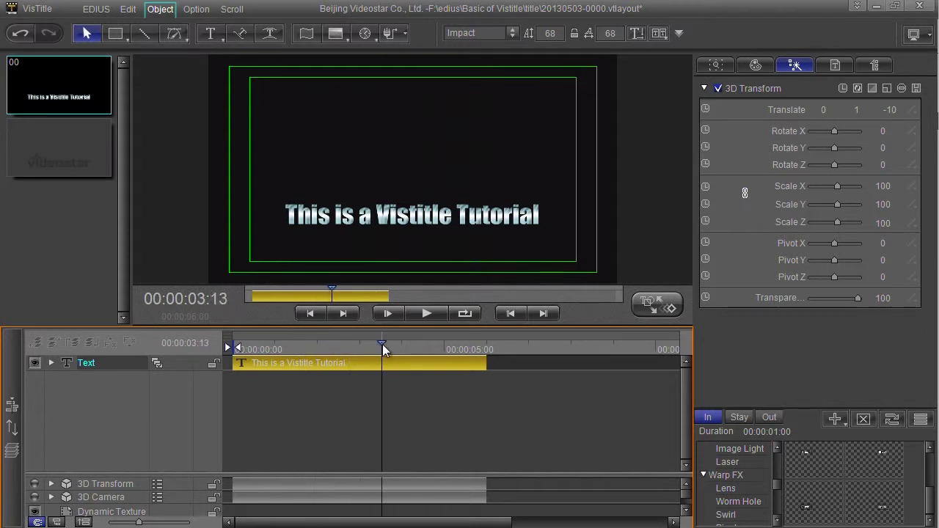
mouse_move(383, 350)
left_mouse_down()
mouse_move(398, 350)
mouse_move(312, 349)
mouse_move(322, 350)
left_mouse_up()
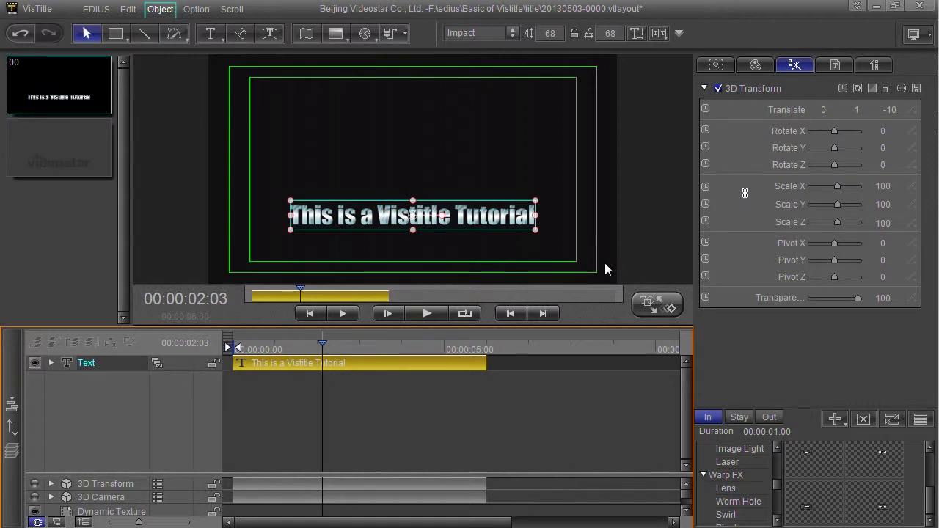
mouse_move(324, 347)
left_mouse_down()
mouse_move(397, 347)
mouse_move(231, 348)
left_mouse_up()
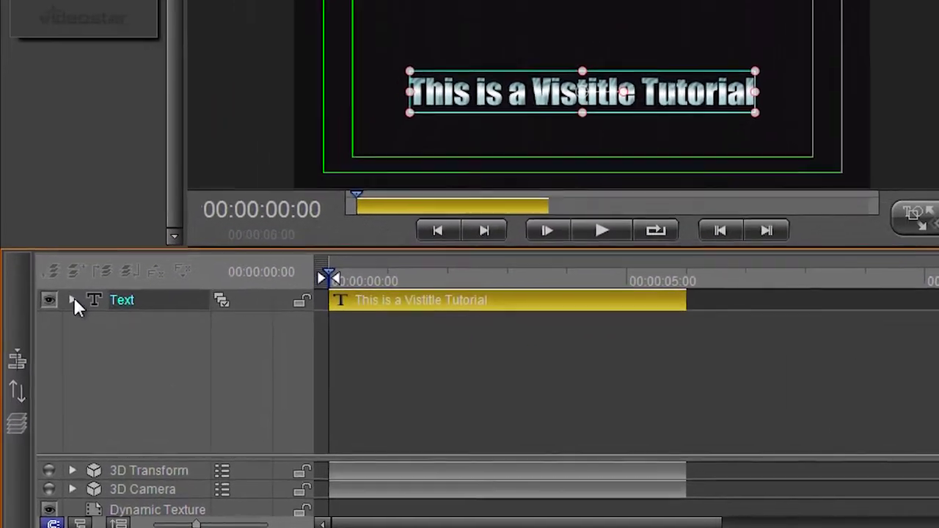
Step: Expand the Text track's 3D Transform rows to list translate, rotation and scale
left_click(50, 362)
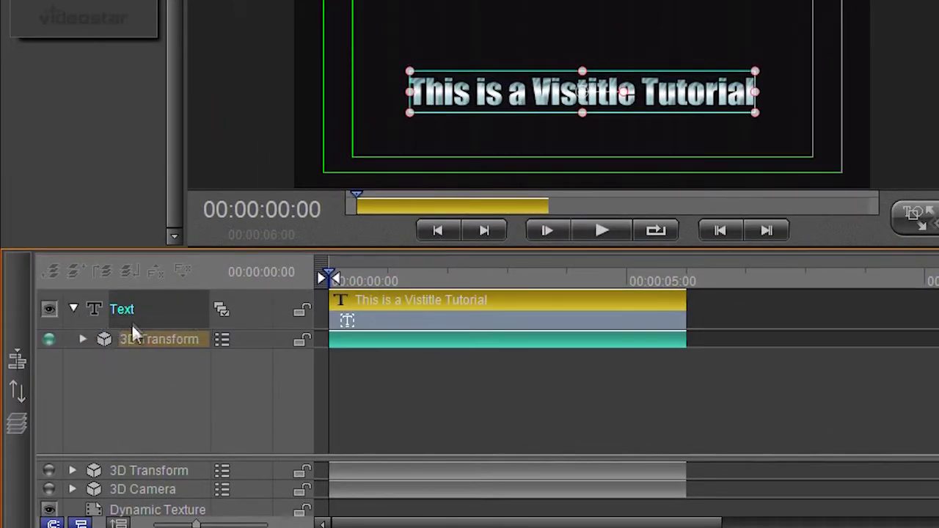
left_click(83, 341)
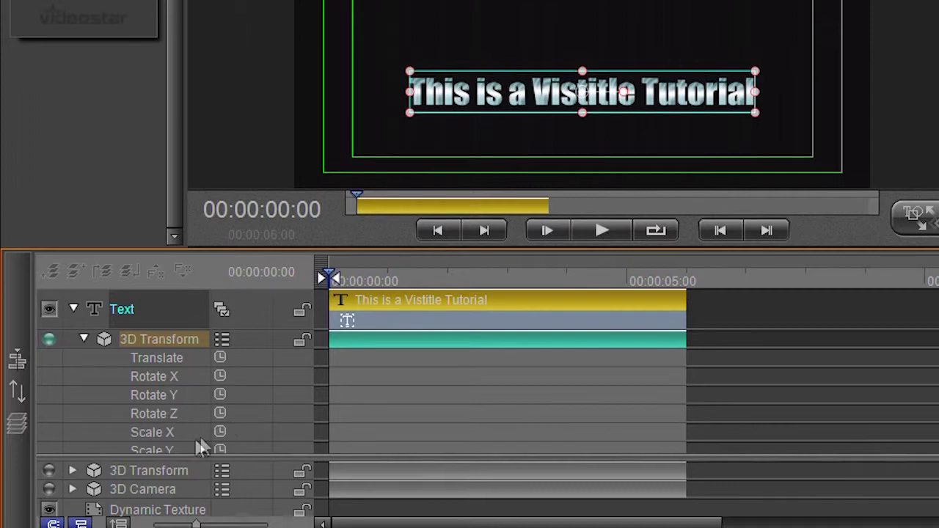
left_click_drag(389, 285, 320, 286)
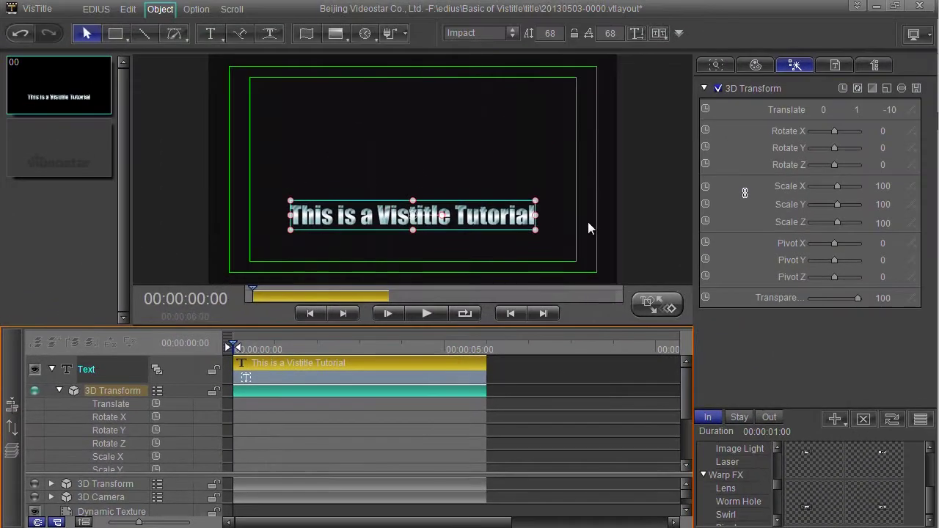
Step: Enable Translate animation and drag the title into the lower centre of the frame
left_click(706, 109)
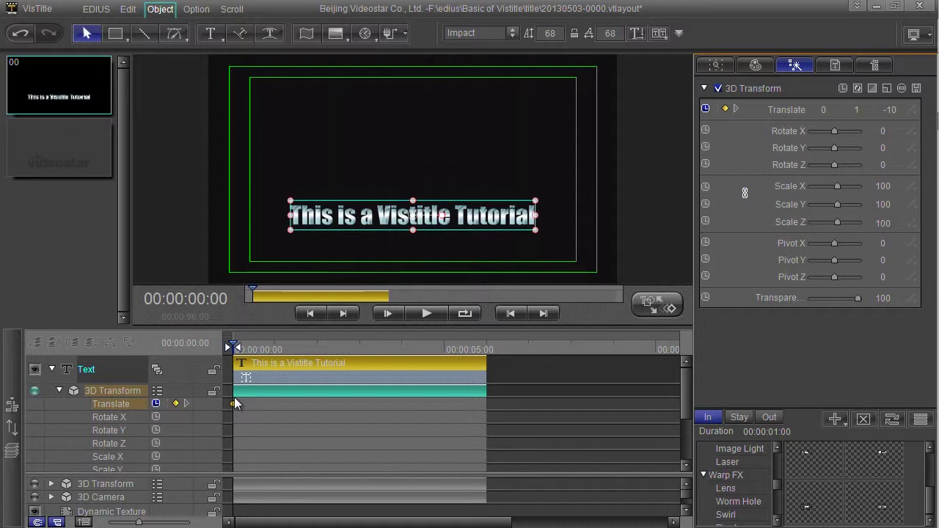
mouse_move(336, 215)
left_mouse_down()
mouse_move(255, 208)
mouse_move(271, 350)
mouse_move(378, 348)
mouse_move(334, 356)
mouse_move(345, 356)
left_mouse_up()
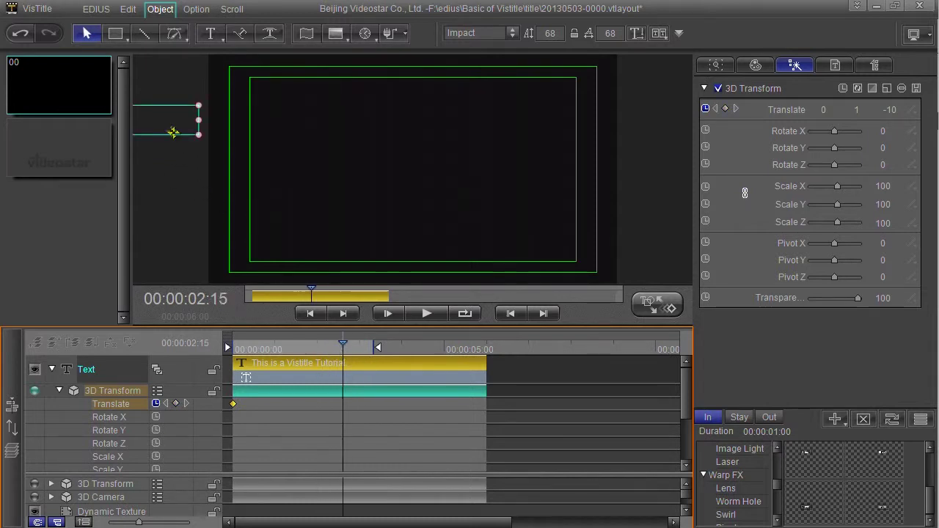
mouse_move(162, 122)
left_mouse_down()
mouse_move(184, 147)
mouse_move(520, 253)
left_mouse_up()
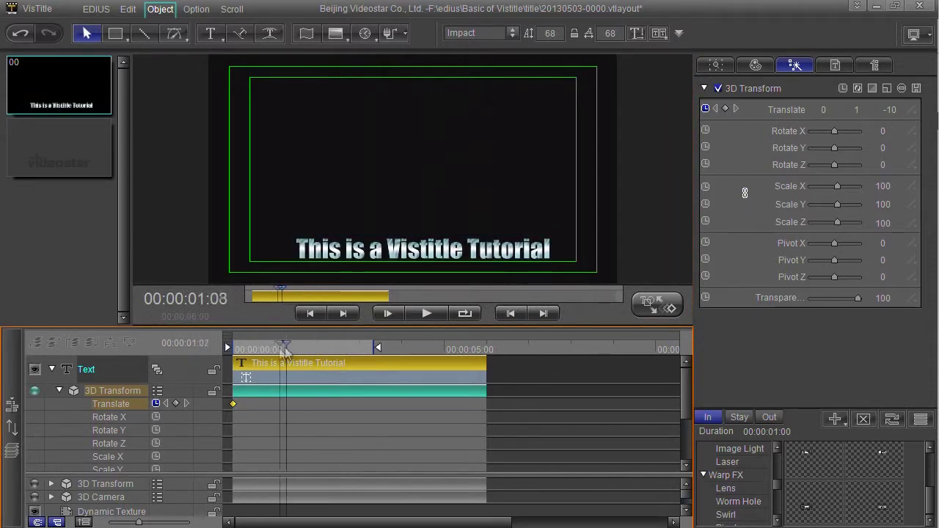
Step: At the clip start, nudge the title slightly higher for its first Translate keyframe
mouse_move(343, 344)
left_mouse_down()
mouse_move(216, 349)
mouse_move(329, 349)
mouse_move(247, 365)
mouse_move(356, 349)
left_mouse_up()
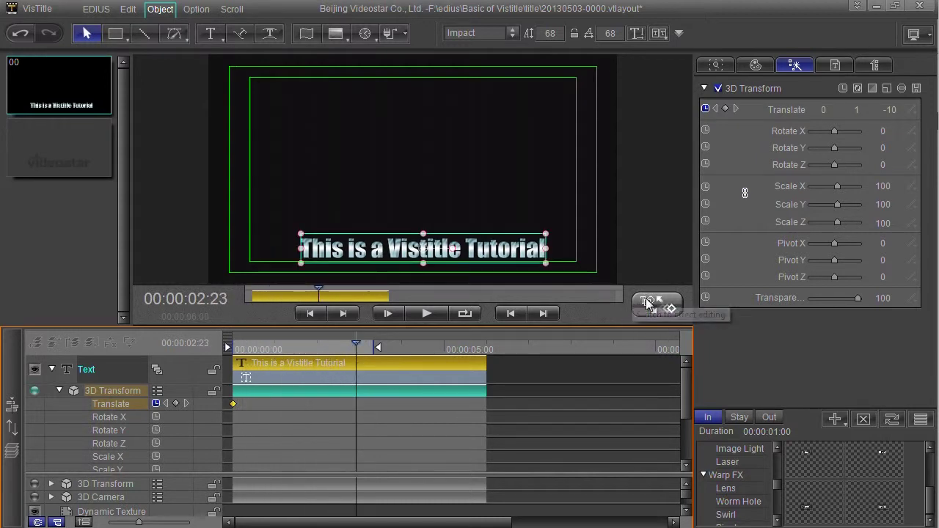
key("Left")
key("Left")
key("Left")
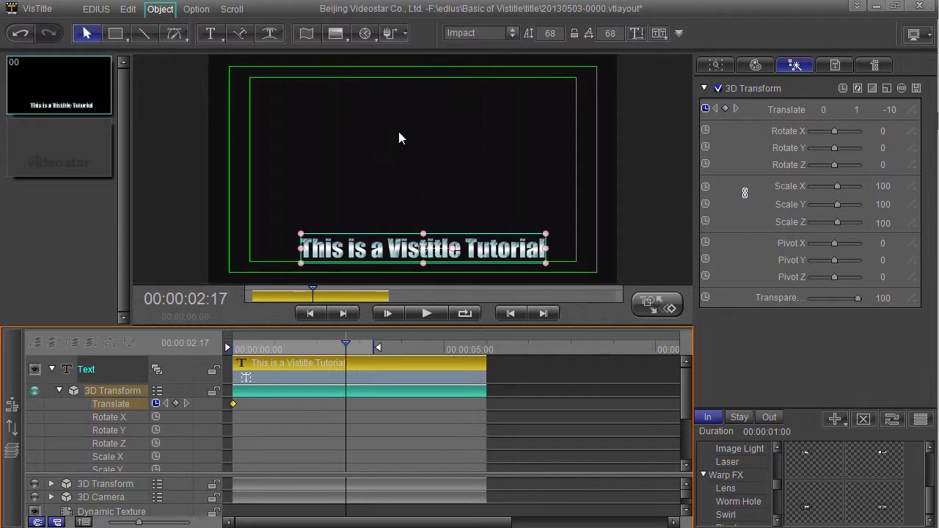
left_click_drag(424, 249, 407, 233)
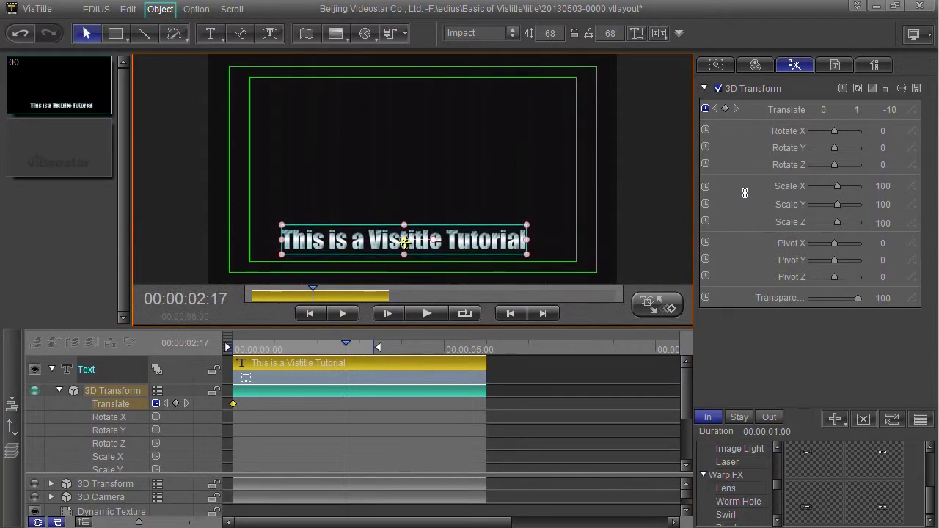
left_click_drag(407, 233, 413, 238)
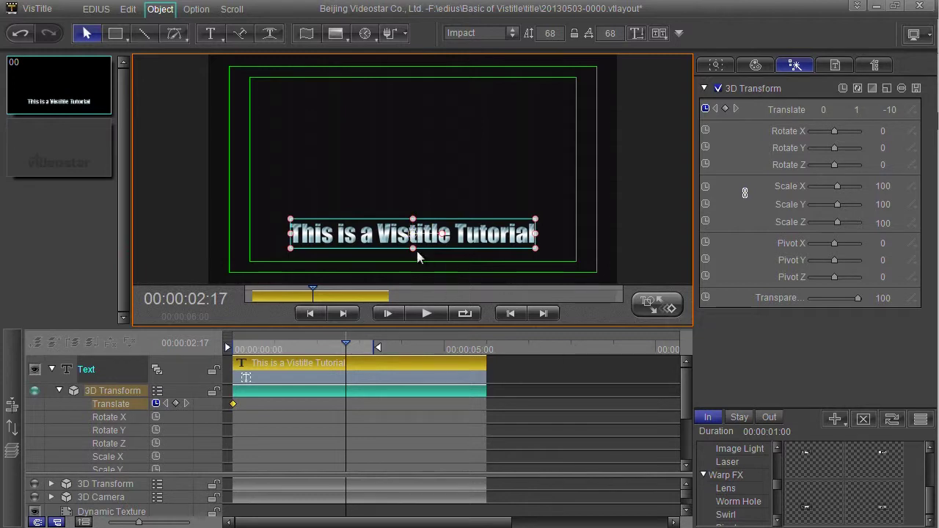
left_click(669, 312)
Step: At 00:00:02:11, move the title up and add a Translate keyframe there
left_click(669, 312)
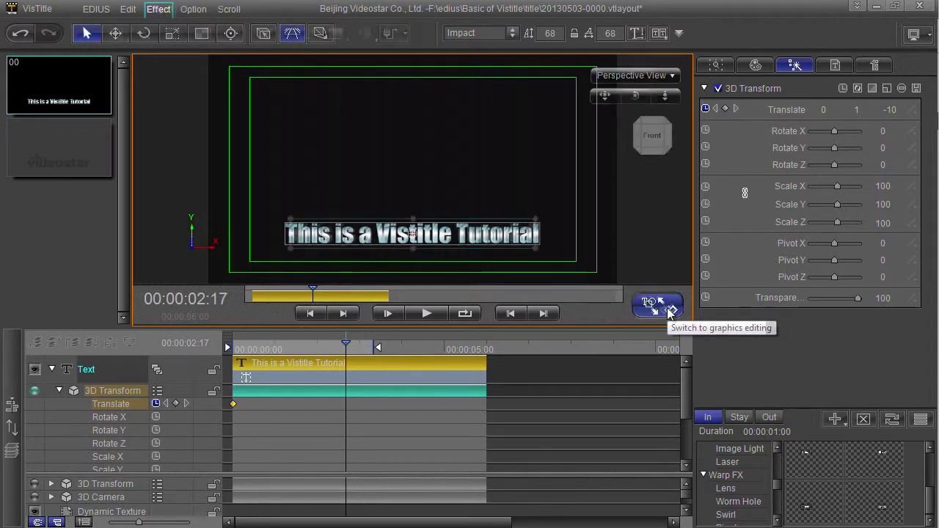
left_click(669, 312)
left_click(337, 349)
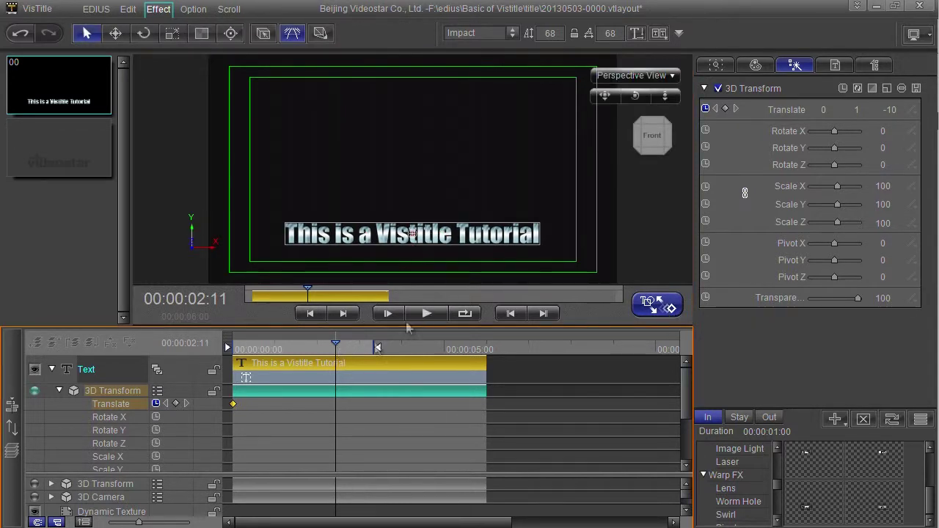
mouse_move(413, 234)
left_mouse_down()
mouse_move(418, 197)
mouse_move(429, 213)
left_mouse_up()
left_click(347, 349)
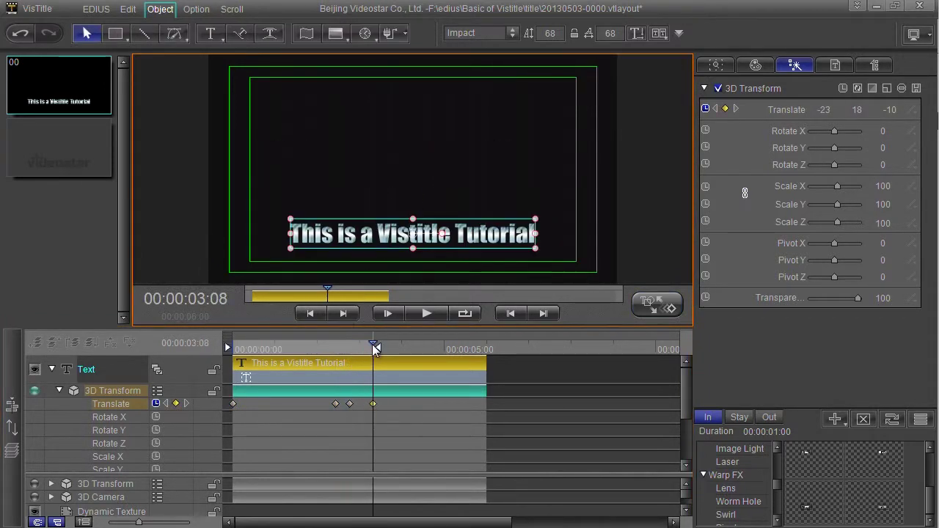
left_click(302, 349)
Step: At 00:00:01:04, raise the title slightly to create another position keyframe
left_click_drag(303, 358, 281, 358)
left_click(351, 246)
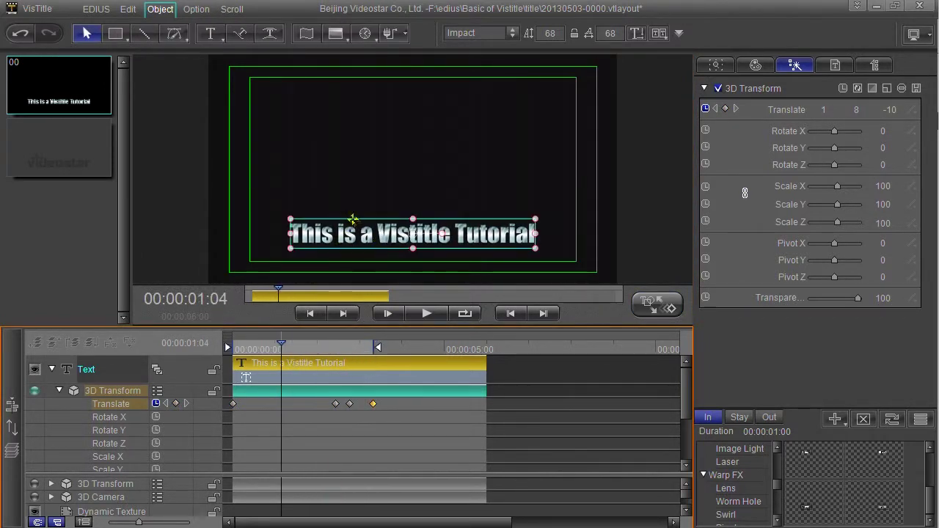
left_click_drag(372, 230, 376, 224)
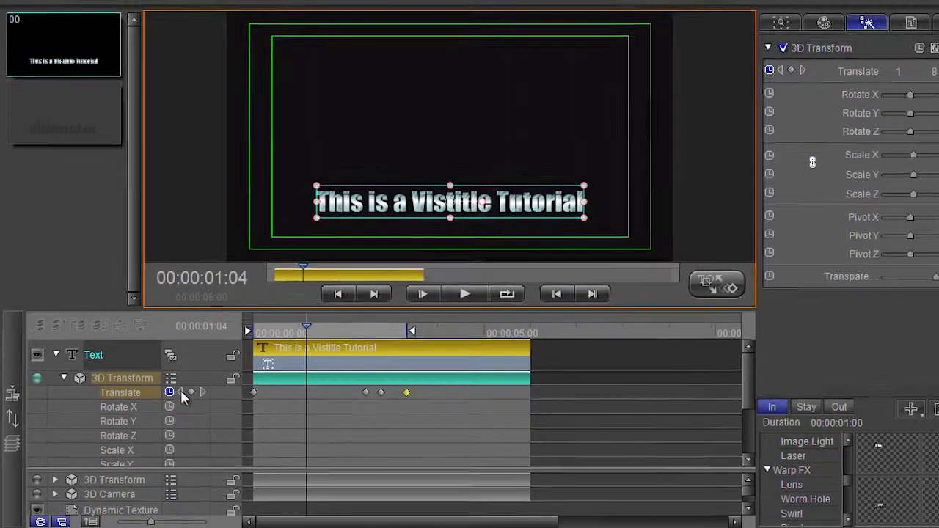
left_click(166, 404)
Step: Step through the existing Translate keyframes with the next and previous keyframe buttons
left_click(186, 404)
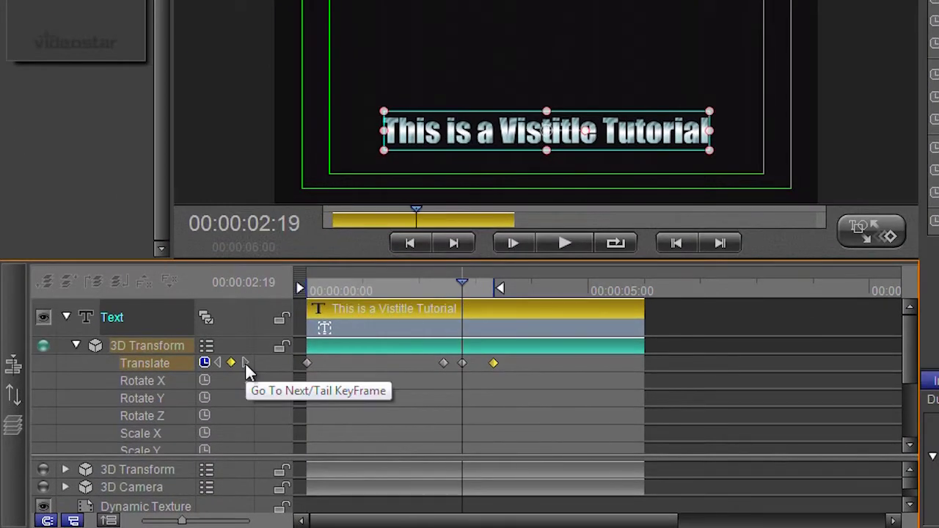
left_click(245, 364)
left_click(218, 362)
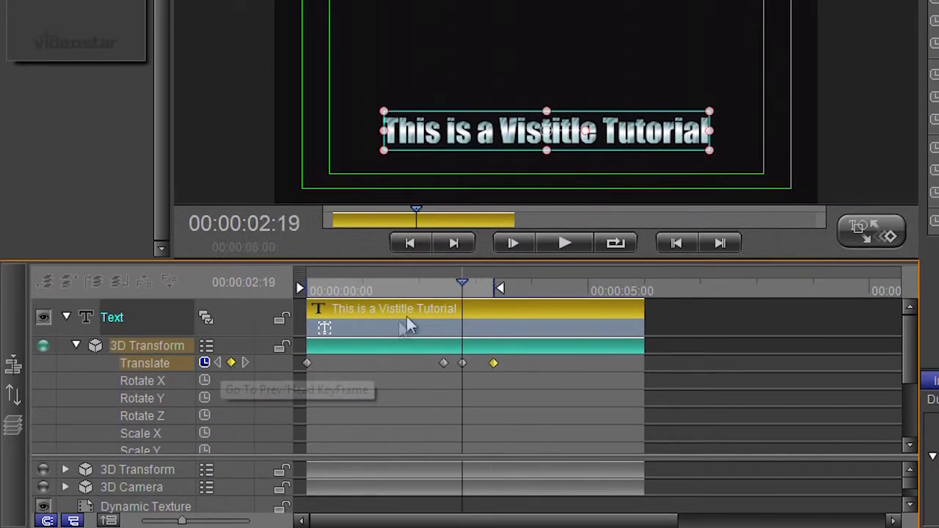
Step: Add a Translate keyframe at about 00:00:01:05 and display the title's motion path
left_click_drag(462, 283, 375, 291)
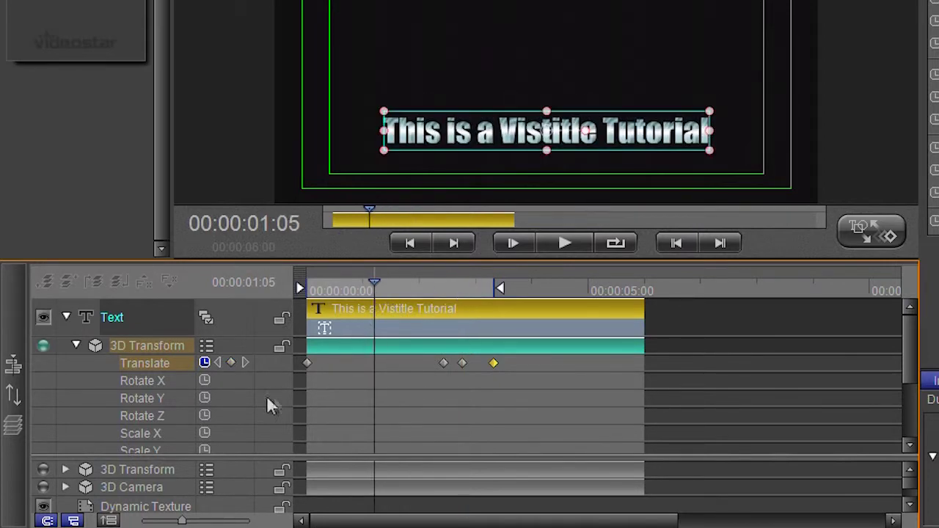
left_click(232, 362)
left_click(231, 362)
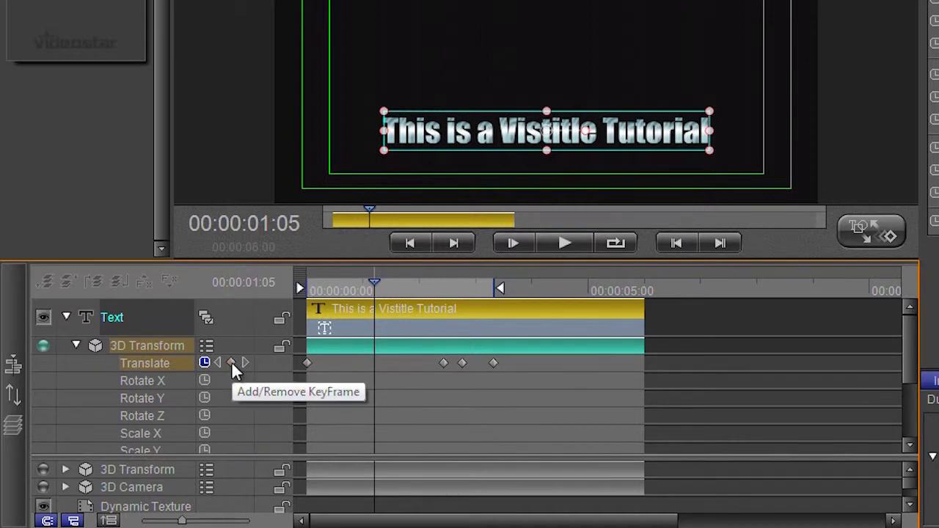
left_click(231, 363)
left_click_drag(377, 289, 400, 287)
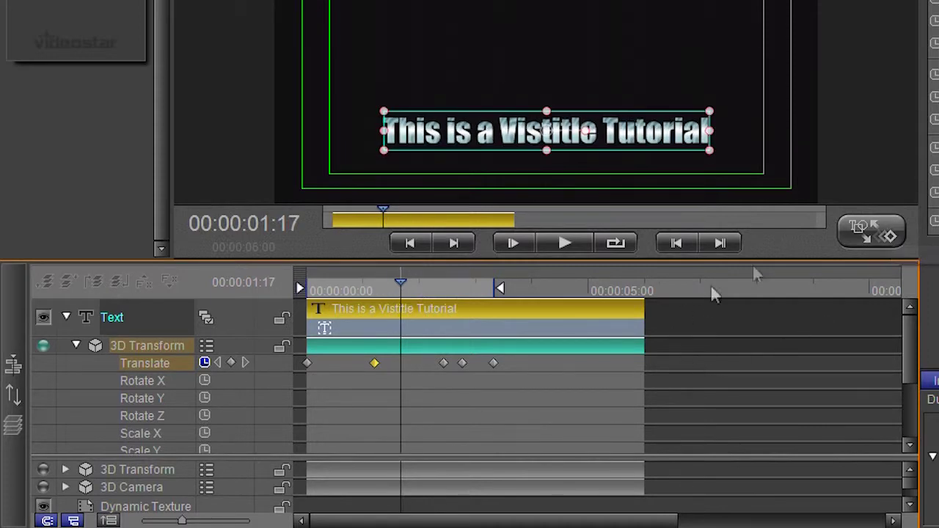
left_click(875, 242)
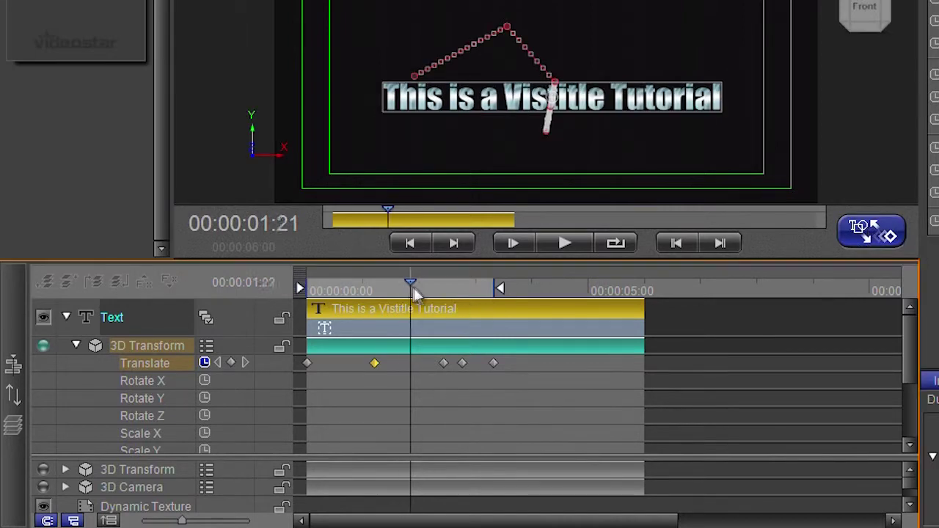
Step: Delete the three later Translate keyframes, leaving only the one at the clip start
mouse_move(412, 288)
left_mouse_down()
mouse_move(552, 283)
mouse_move(443, 283)
left_mouse_up()
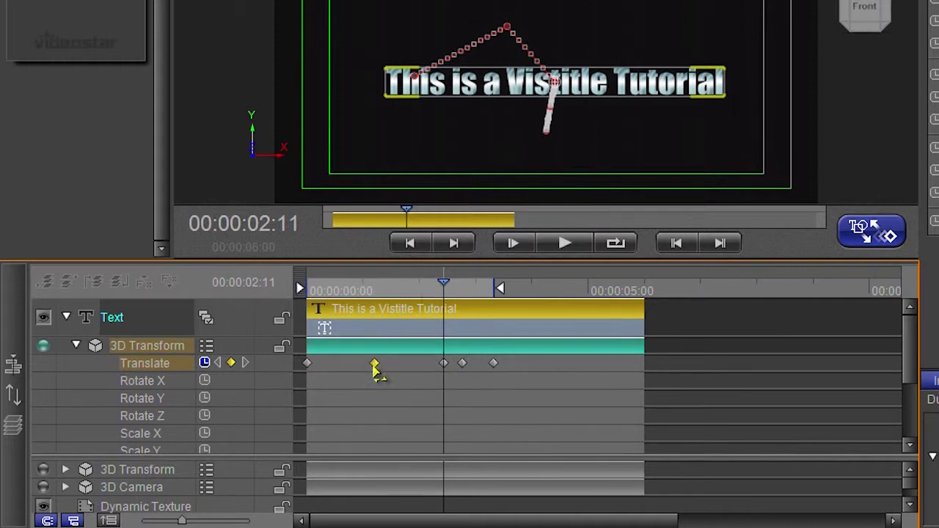
left_click(444, 363)
key("Delete")
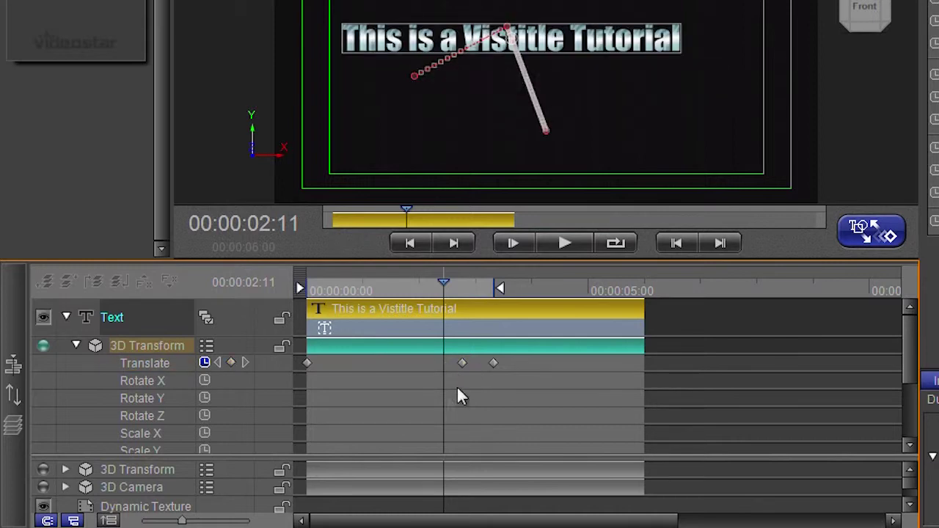
left_click_drag(543, 388, 380, 344)
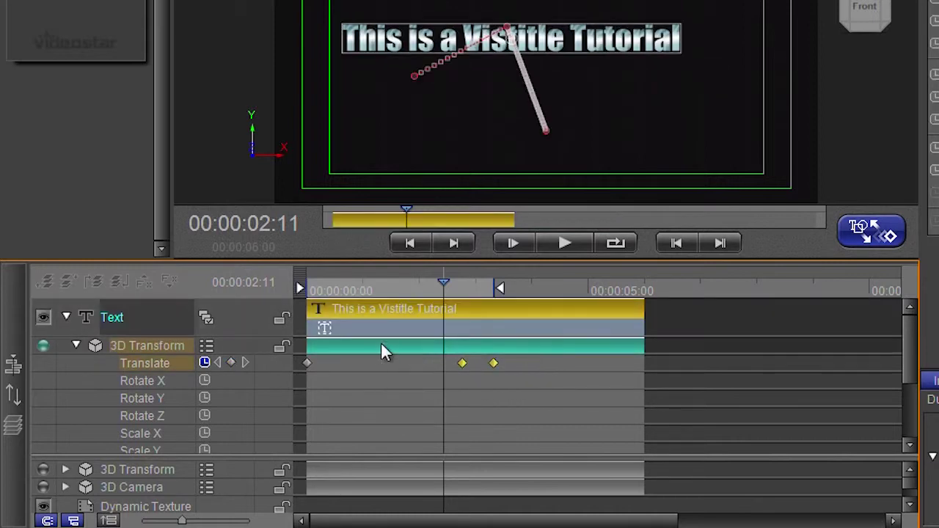
key("Delete")
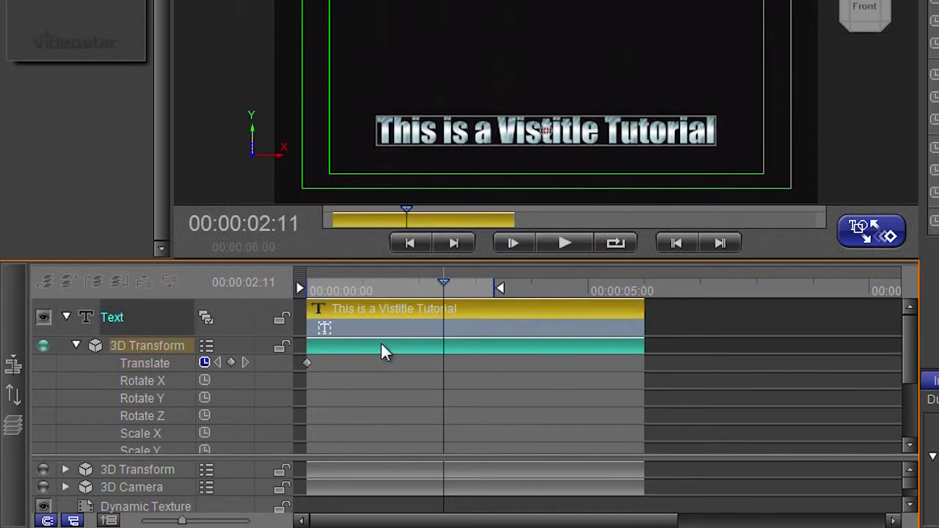
Step: Add a Translate keyframe at about two seconds (00:00:02:05)
left_click_drag(407, 293, 456, 296)
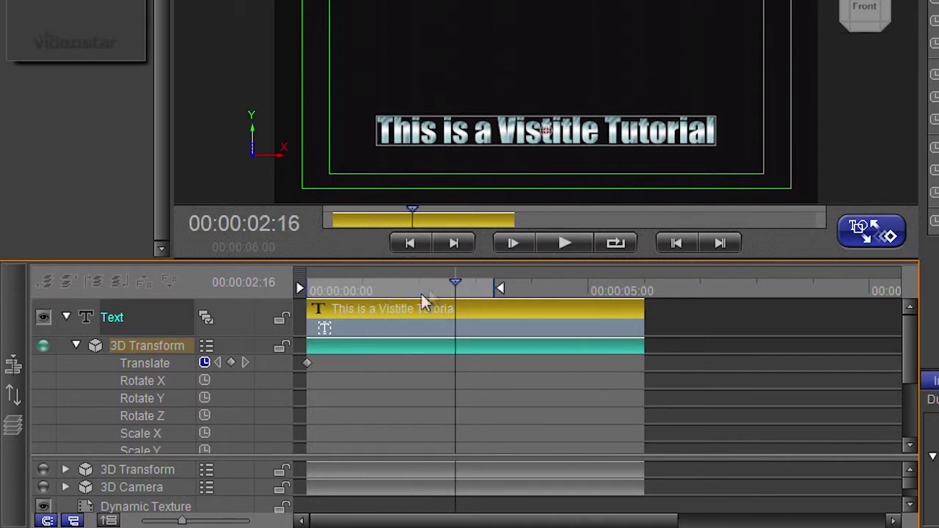
mouse_move(454, 284)
left_mouse_down()
mouse_move(404, 292)
mouse_move(446, 308)
mouse_move(433, 311)
left_mouse_up()
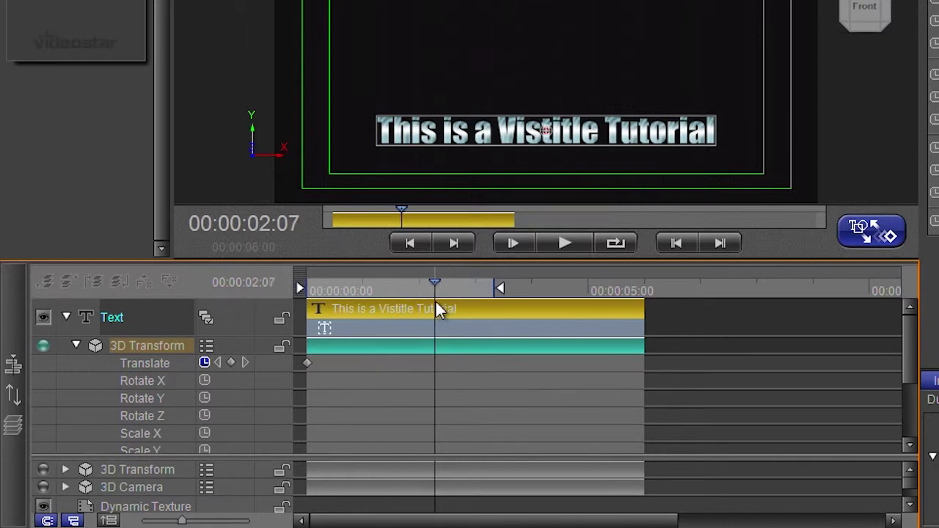
left_click_drag(437, 309, 432, 309)
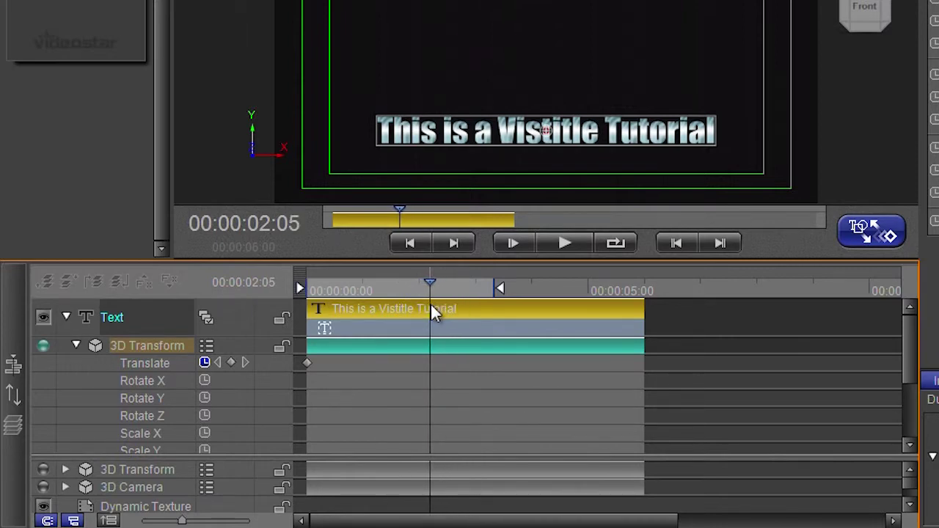
left_click(230, 362)
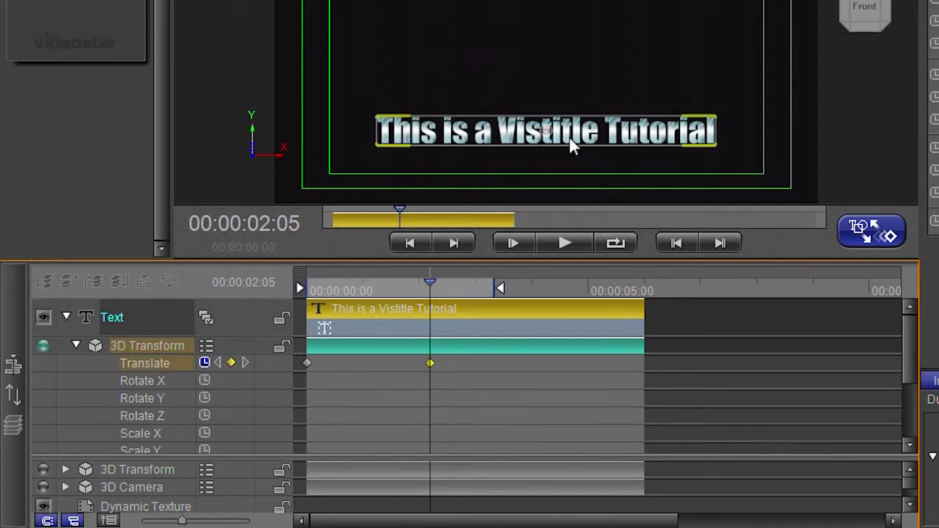
Step: Move the title off the left edge at the start, preview, and add a keyframe at 4:09
left_click(218, 362)
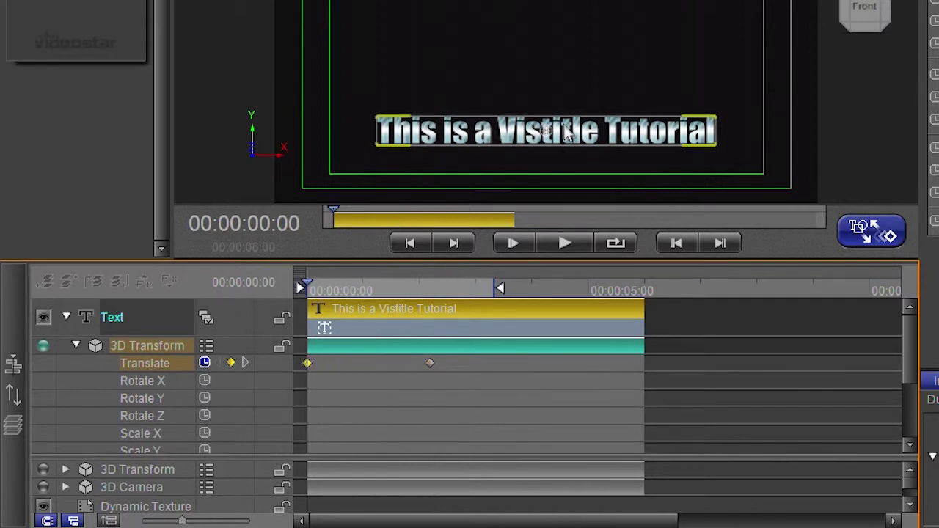
mouse_move(543, 136)
left_mouse_down()
mouse_move(217, 74)
mouse_move(162, 87)
left_mouse_up()
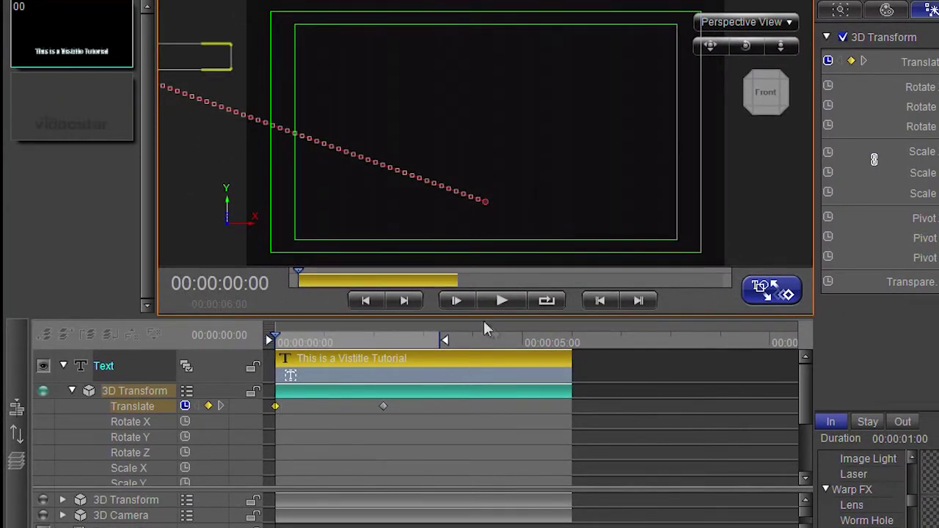
left_click(494, 302)
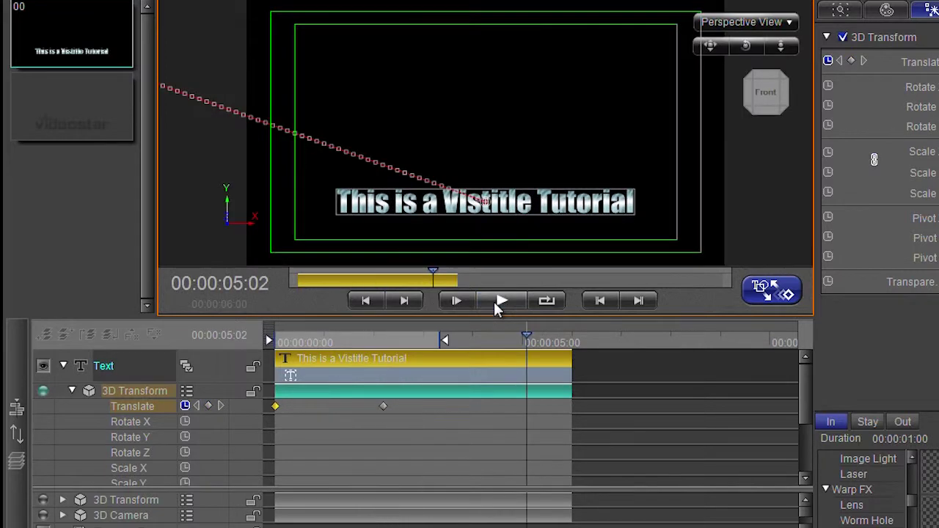
left_click_drag(518, 338, 491, 340)
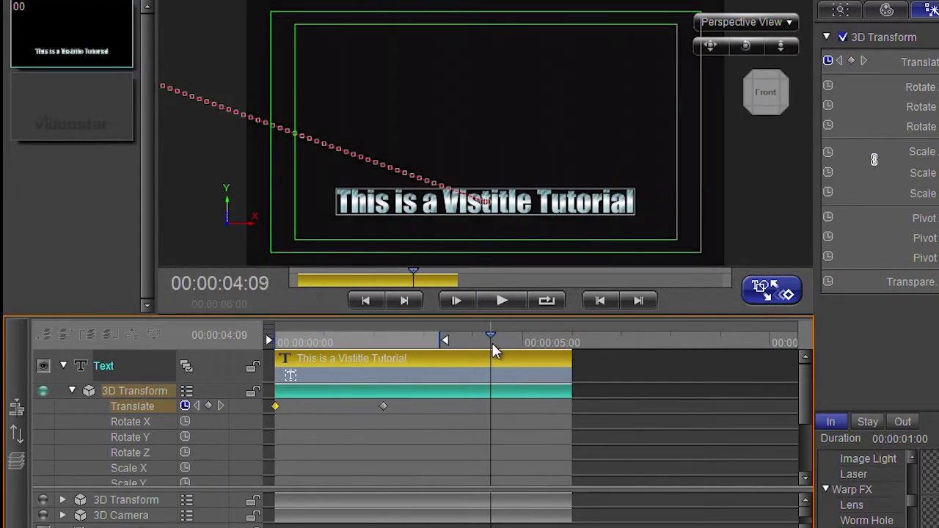
left_click(208, 406)
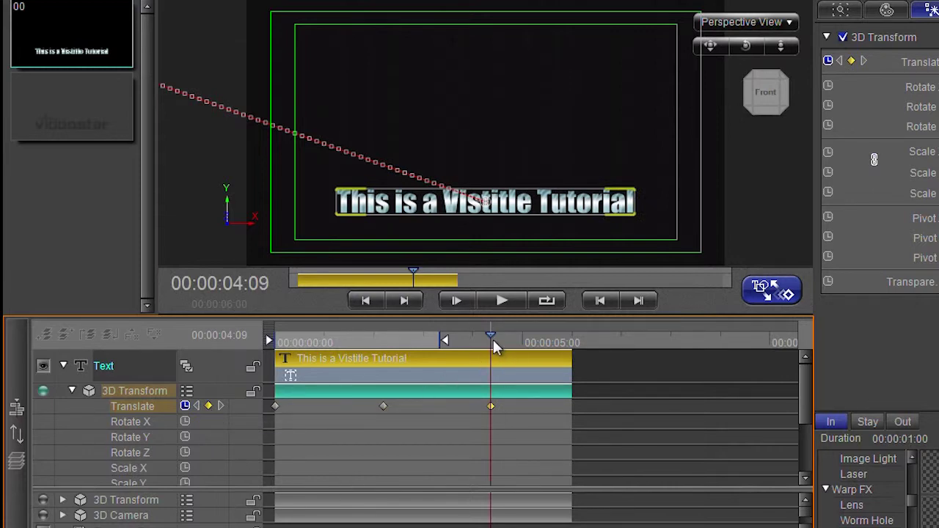
Step: Near the clip end, drag the title off the right edge, then play from the start
left_click_drag(493, 340, 563, 351)
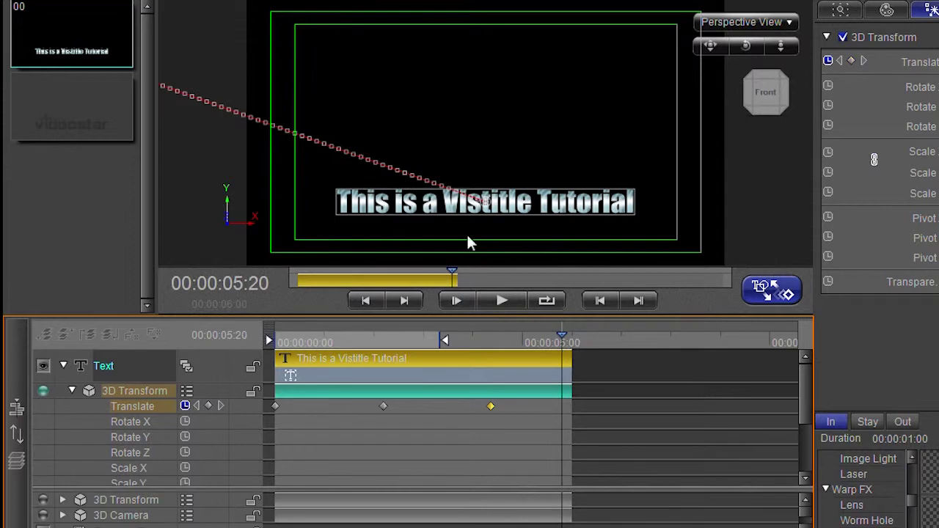
left_click_drag(446, 211, 835, 136)
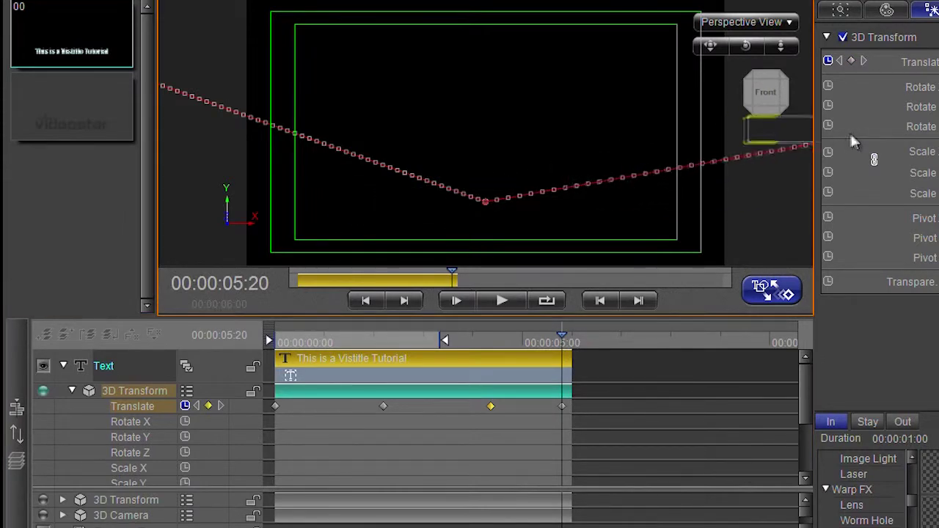
left_click(270, 337)
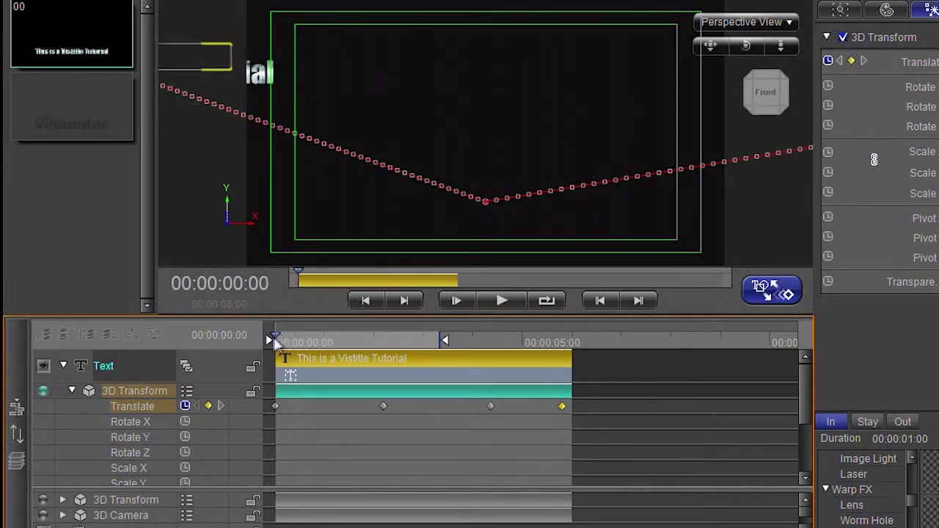
left_click(501, 301)
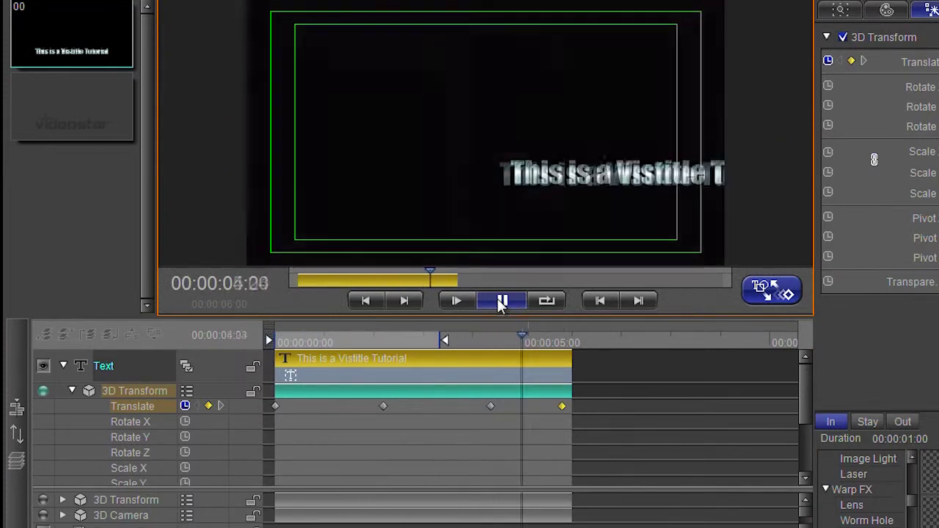
Step: Scrub back through the fly-in to about one and a half seconds
left_click_drag(337, 381, 318, 393)
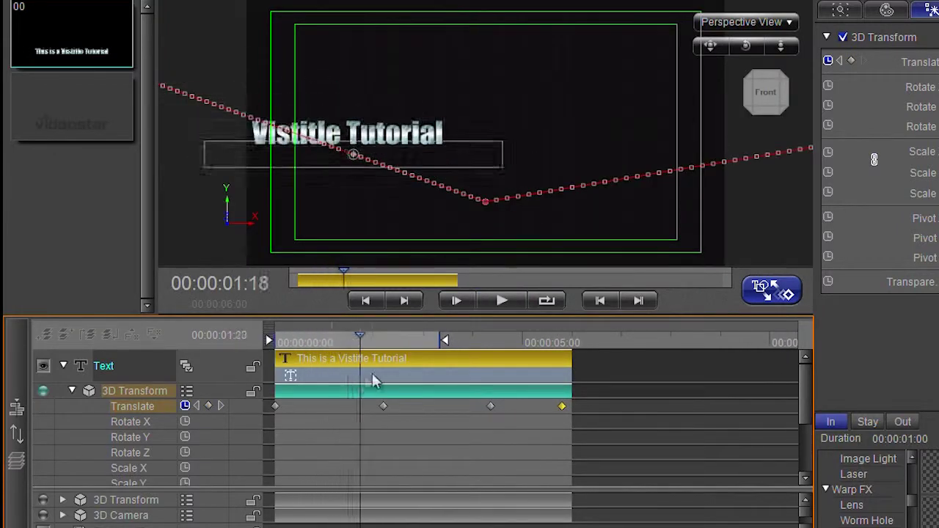
left_click_drag(319, 386, 331, 382)
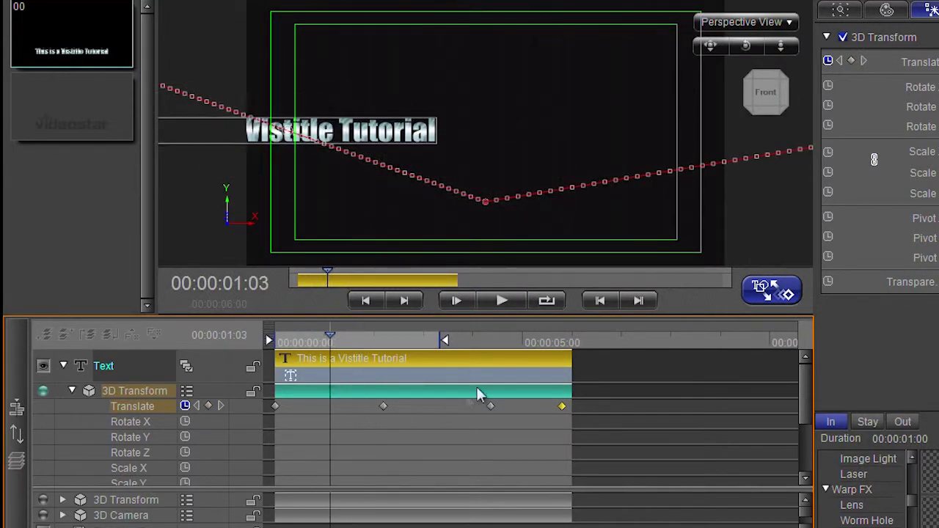
left_click(348, 339)
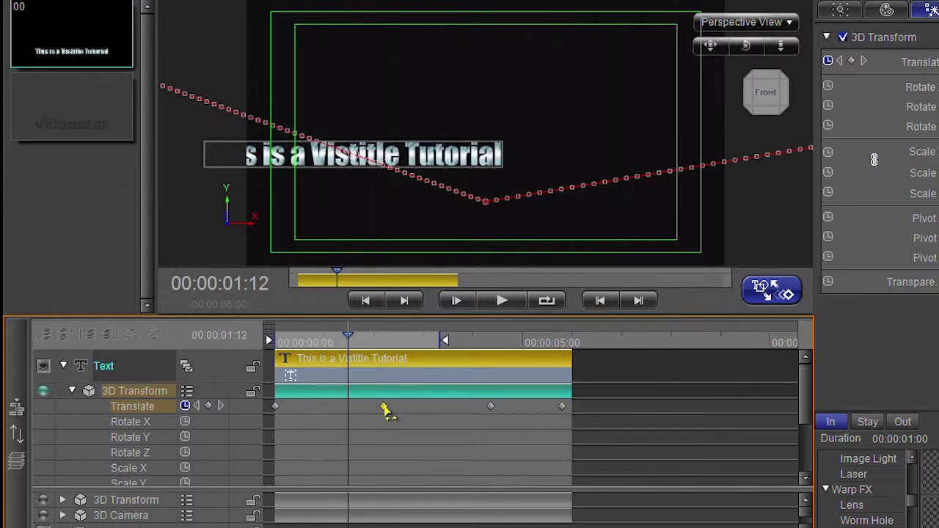
Step: Set the 00:00:02:05 Translate keyframe to Ease in out and play back to check
right_click(384, 409)
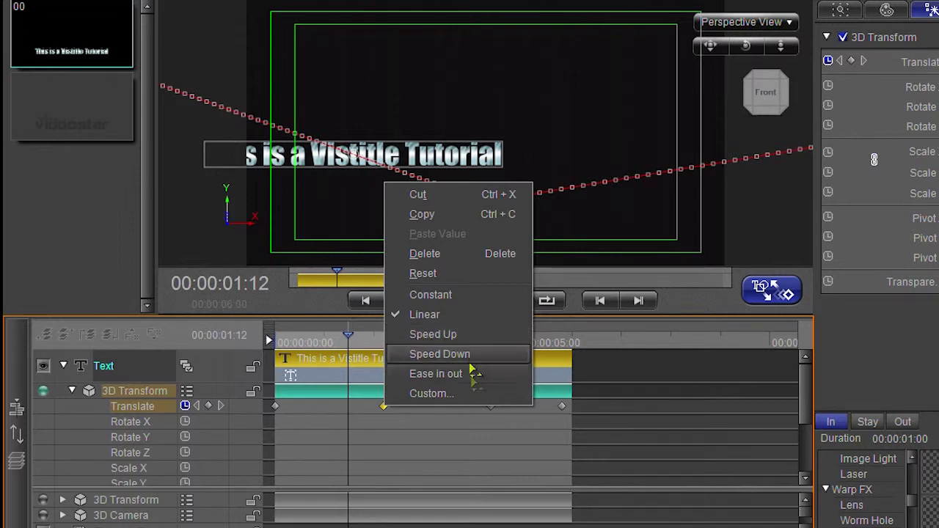
left_click(435, 374)
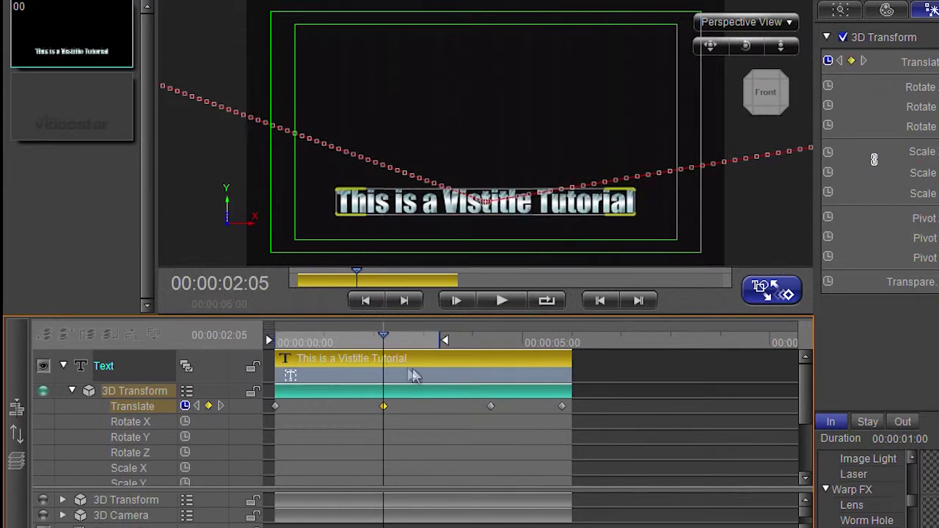
mouse_move(384, 349)
left_mouse_down()
mouse_move(307, 356)
mouse_move(318, 356)
left_mouse_up()
left_click(489, 303)
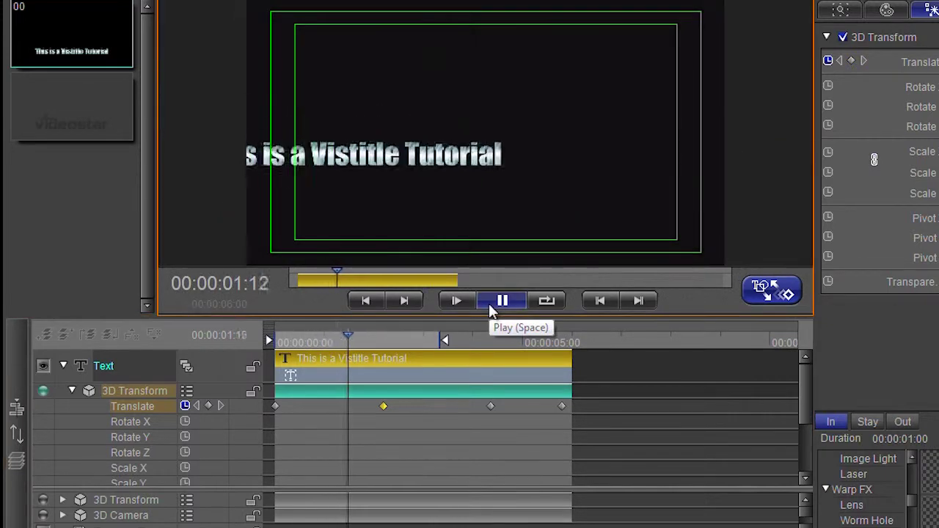
left_click(488, 303)
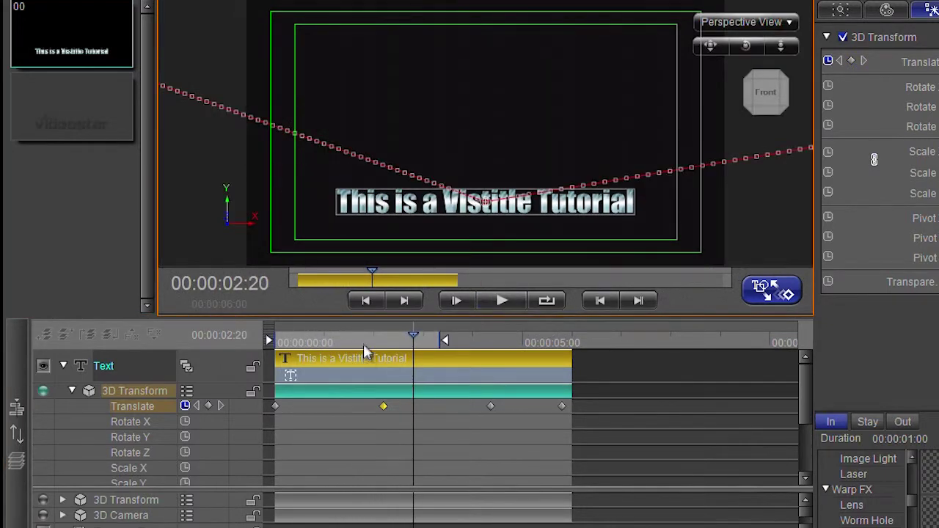
left_click_drag(363, 343, 369, 348)
right_click(383, 405)
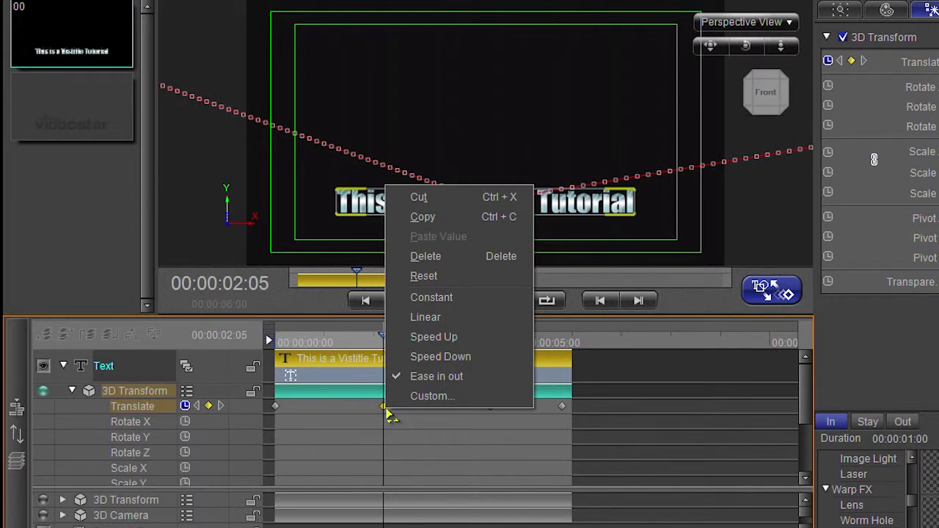
Step: Move the title right and higher at the 4:09 keyframe, then preview the motion
left_click(438, 299)
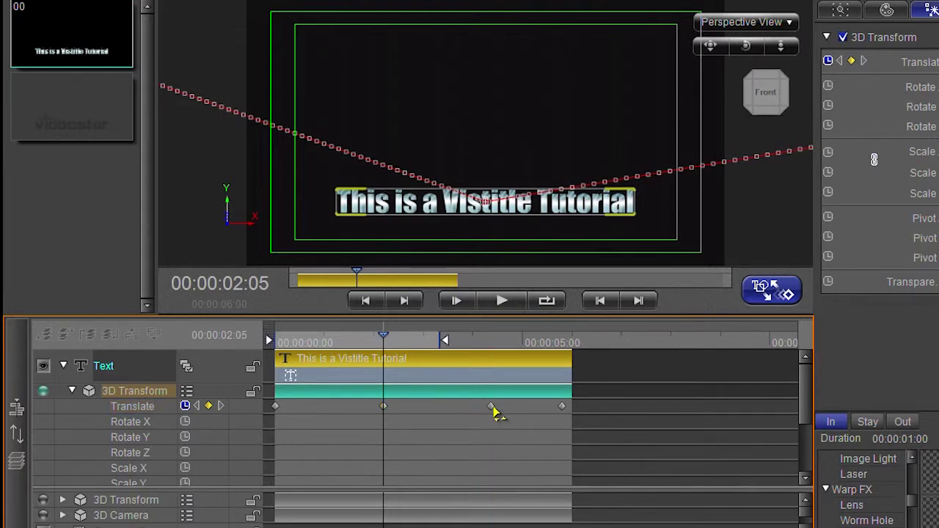
left_click(490, 407)
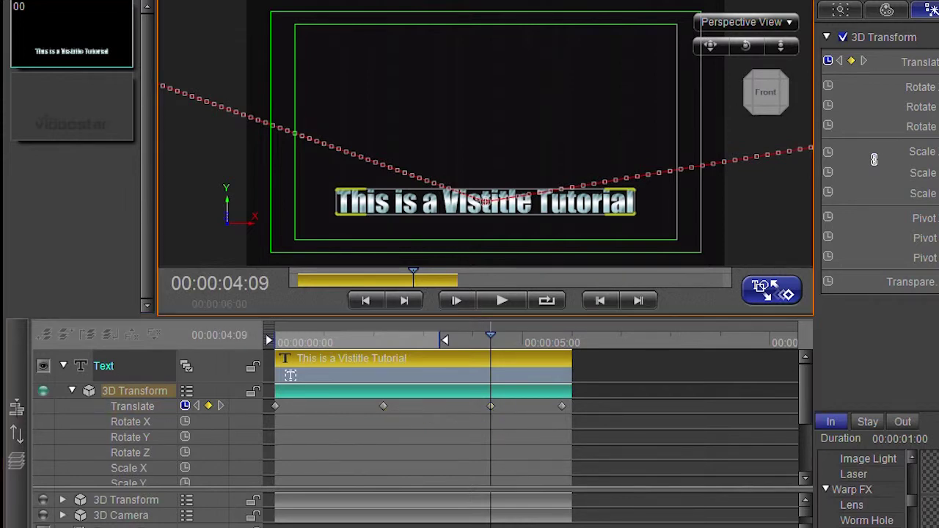
mouse_move(486, 202)
left_mouse_down()
mouse_move(221, 199)
mouse_move(544, 202)
left_mouse_up()
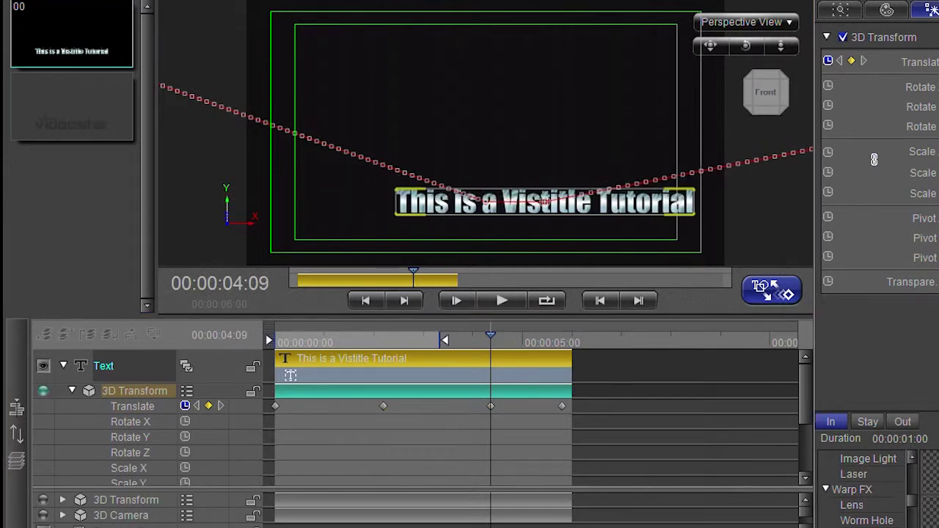
left_click_drag(544, 202, 539, 89)
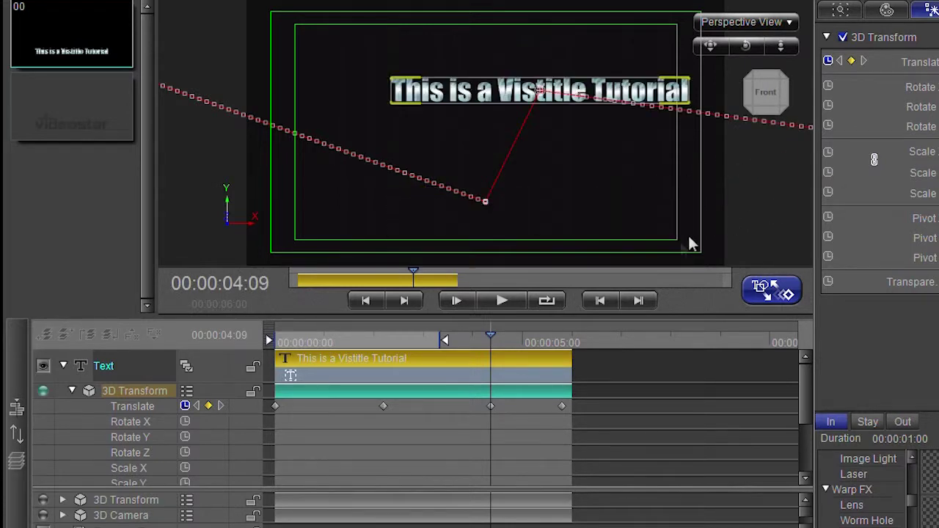
left_click_drag(437, 340, 296, 345)
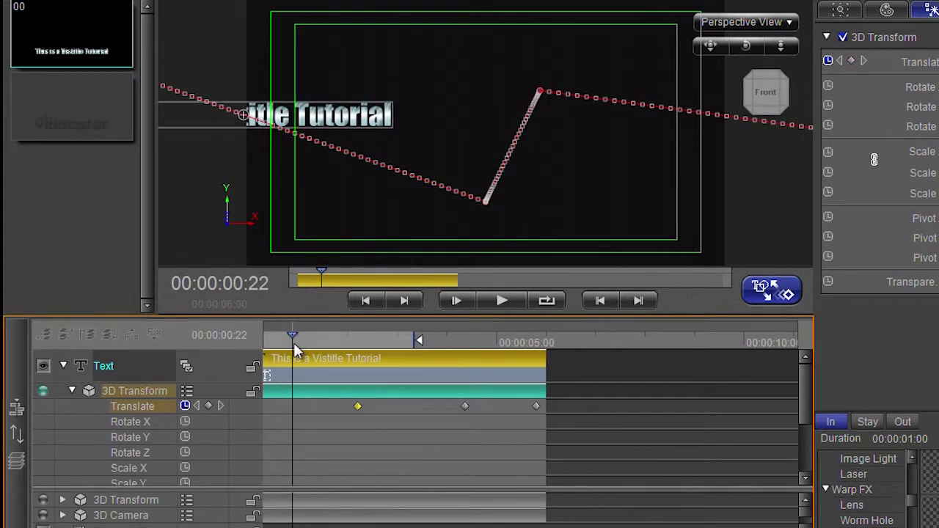
key("space")
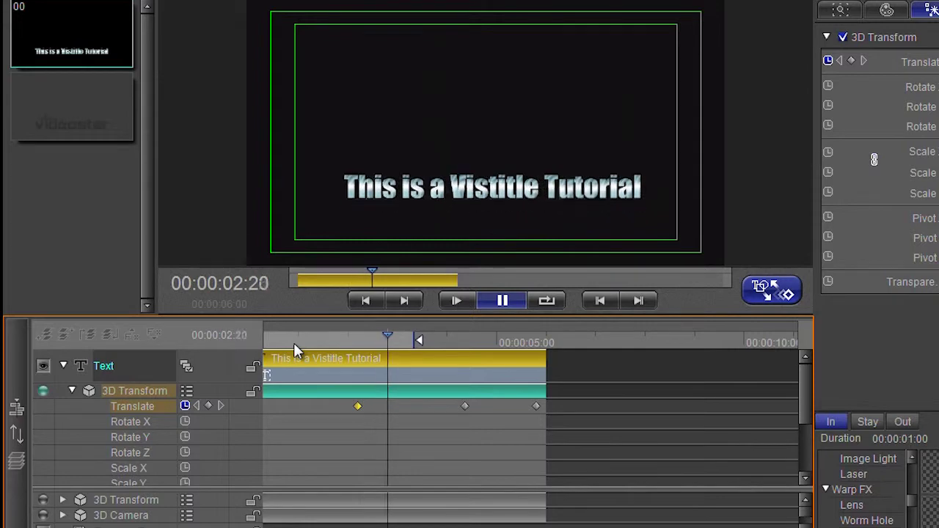
Step: Replay the animation from near the start, then stop on the 2:05 keyframe
right_click(357, 407)
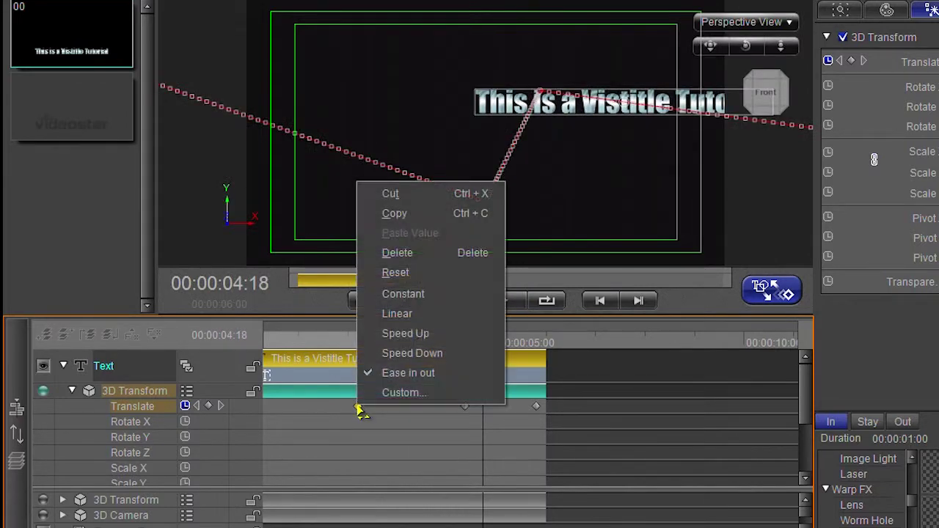
left_click(401, 297)
left_click(297, 339)
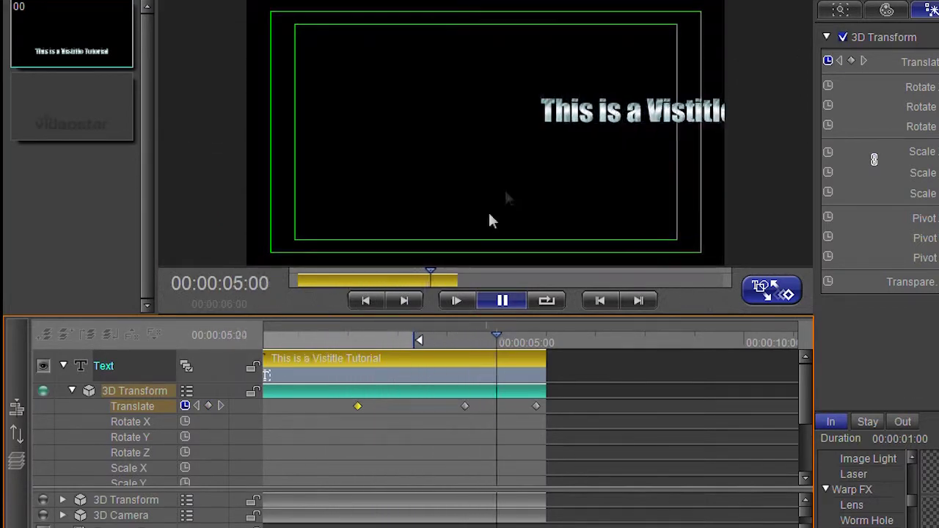
key("space")
left_click_drag(448, 341, 464, 341)
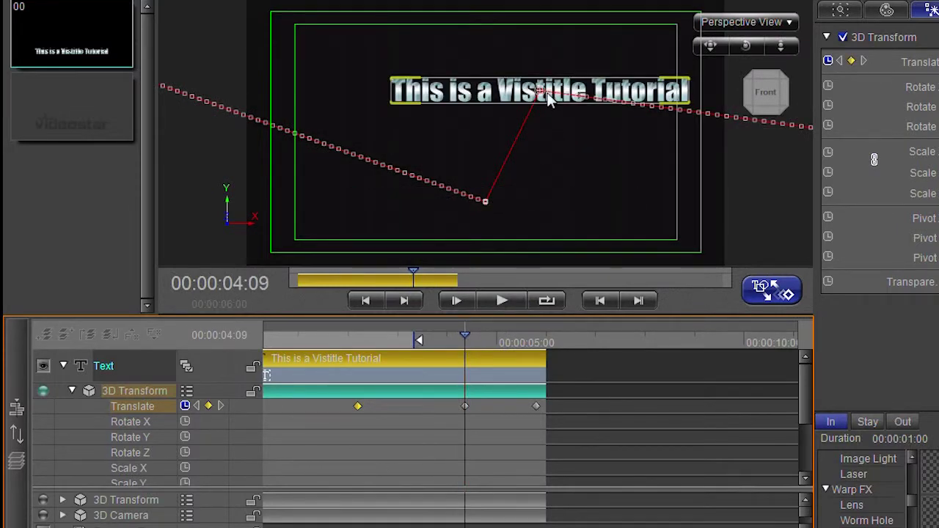
left_click(357, 407)
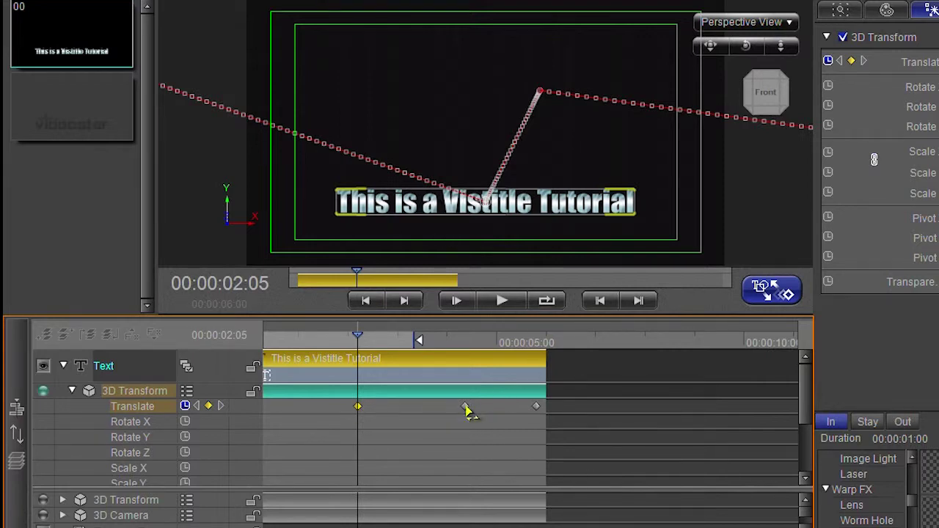
Step: Copy the 2:05 keyframe's position and paste its value into the 4:09 keyframe
right_click(359, 411)
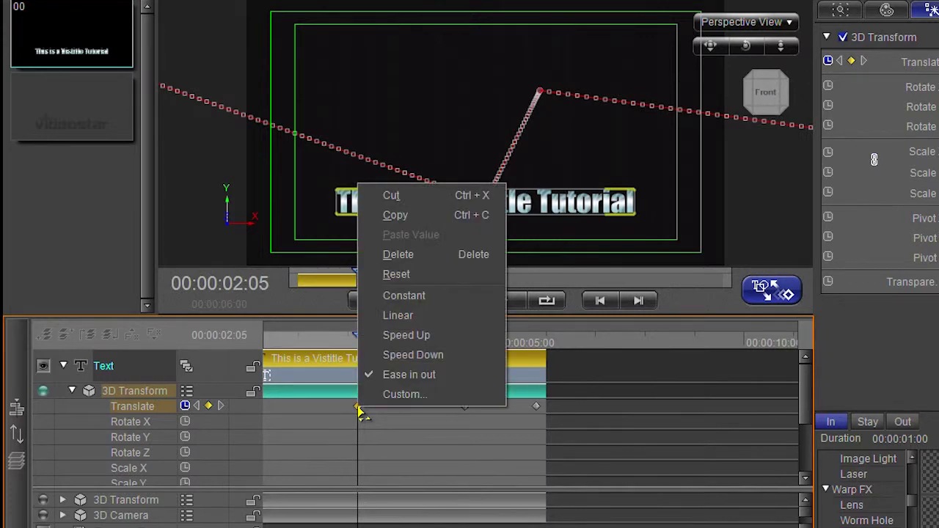
left_click(395, 215)
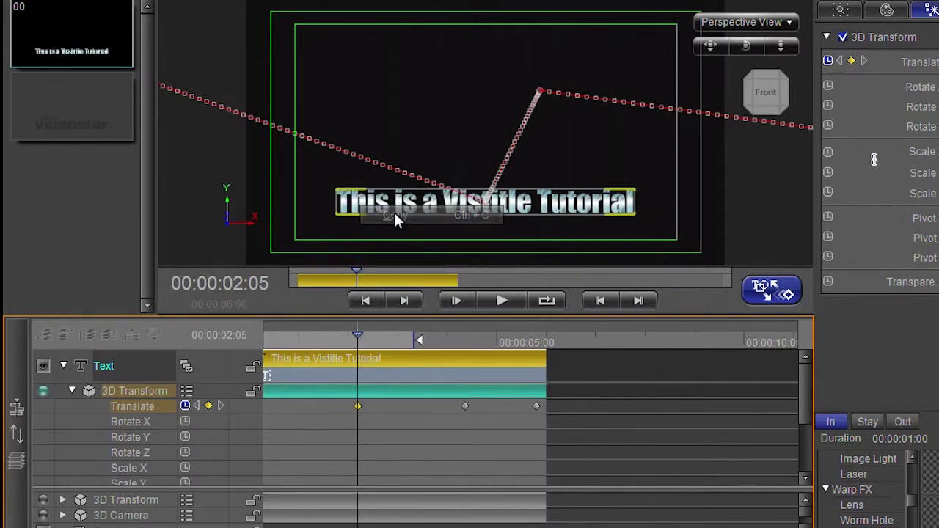
left_click(221, 406)
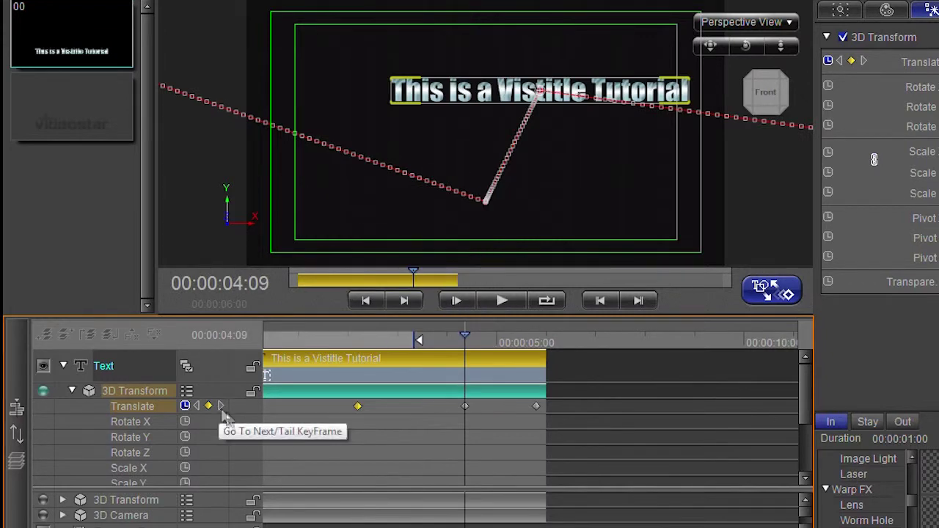
right_click(466, 408)
left_click(507, 233)
Step: Play back to check the title holds, stopping at the 2:05 keyframe
left_click(321, 346)
key("space")
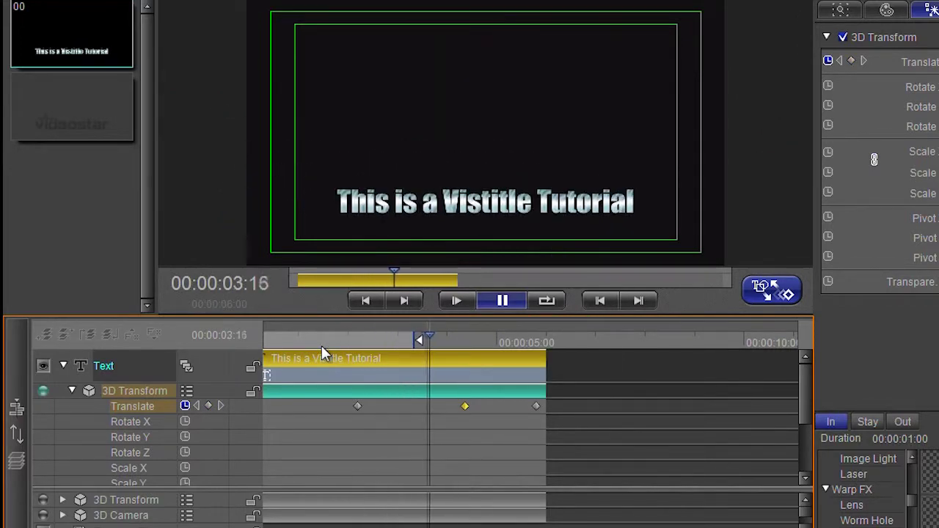
left_click(357, 337)
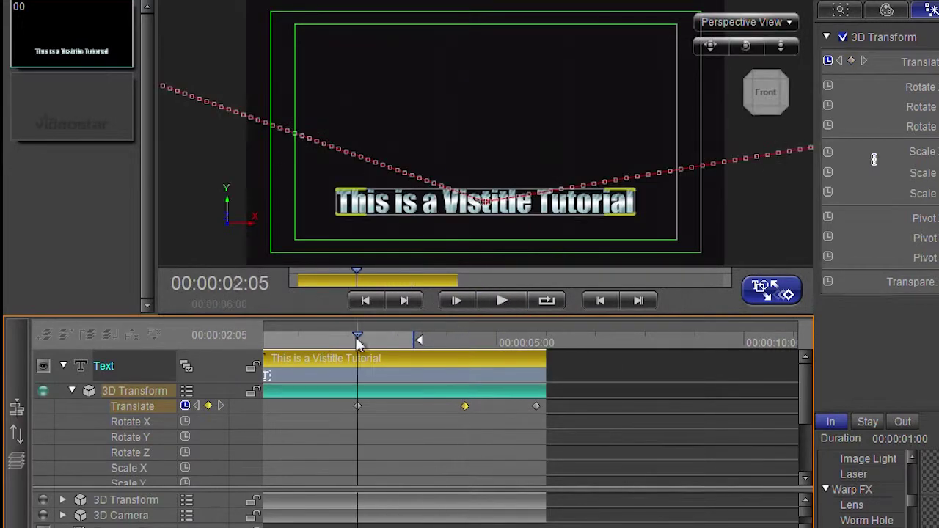
right_click(358, 408)
Step: Shape the 2:05 keyframe's custom curve into an S, then move to 1:03
left_click(384, 393)
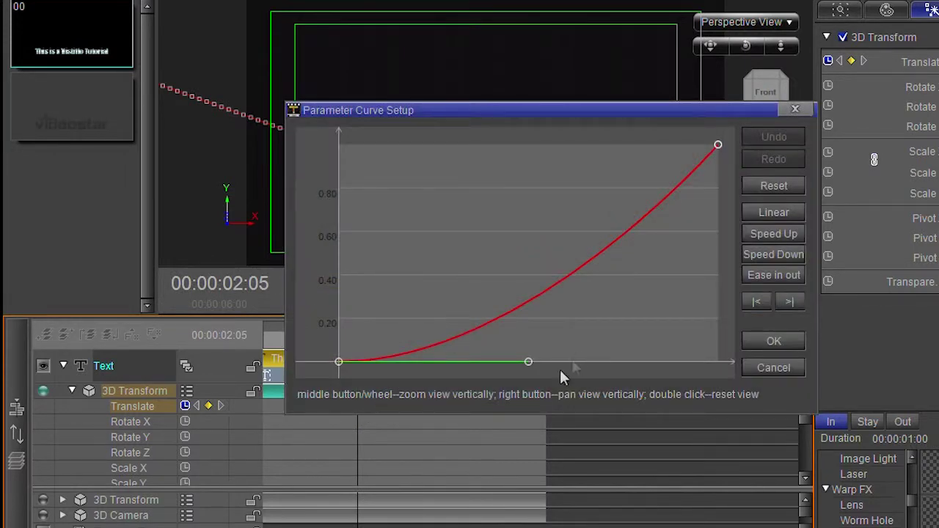
left_click_drag(410, 109, 279, 69)
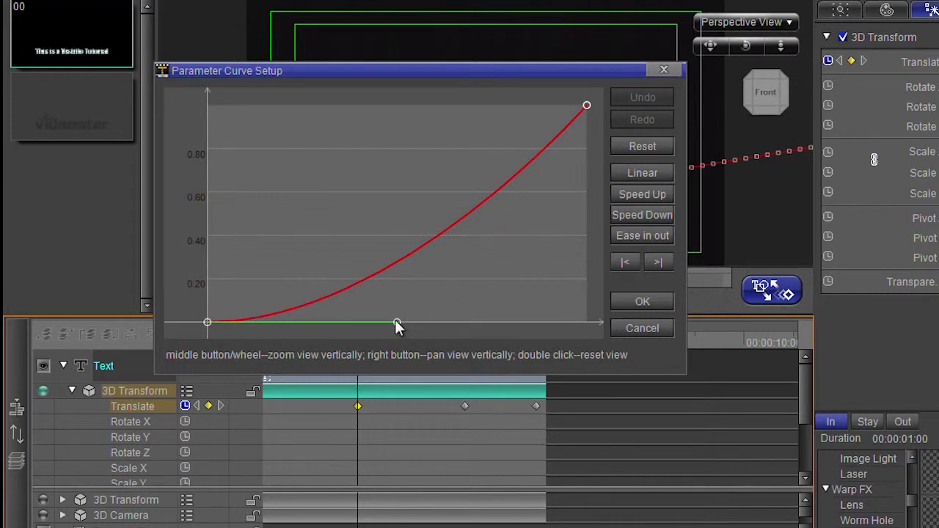
left_click_drag(396, 324, 376, 144)
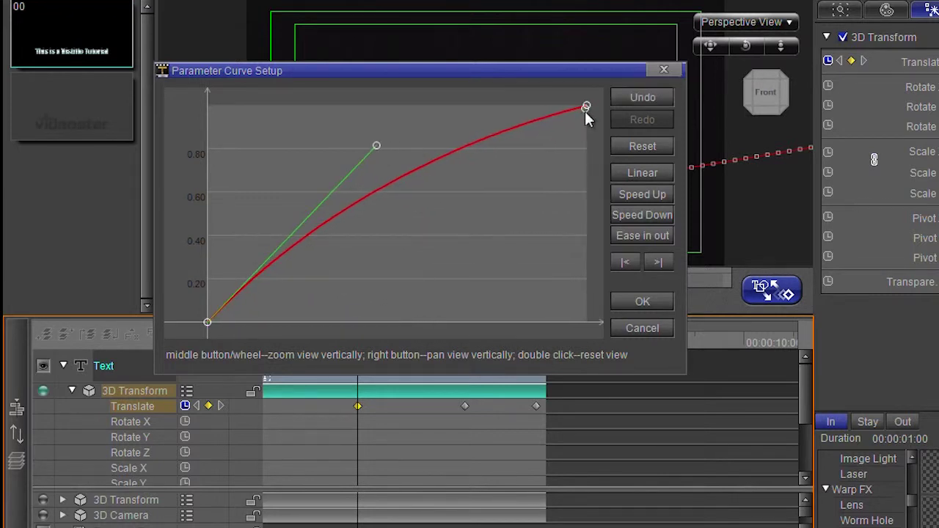
mouse_move(585, 110)
left_mouse_down()
mouse_move(527, 288)
mouse_move(537, 324)
left_mouse_up()
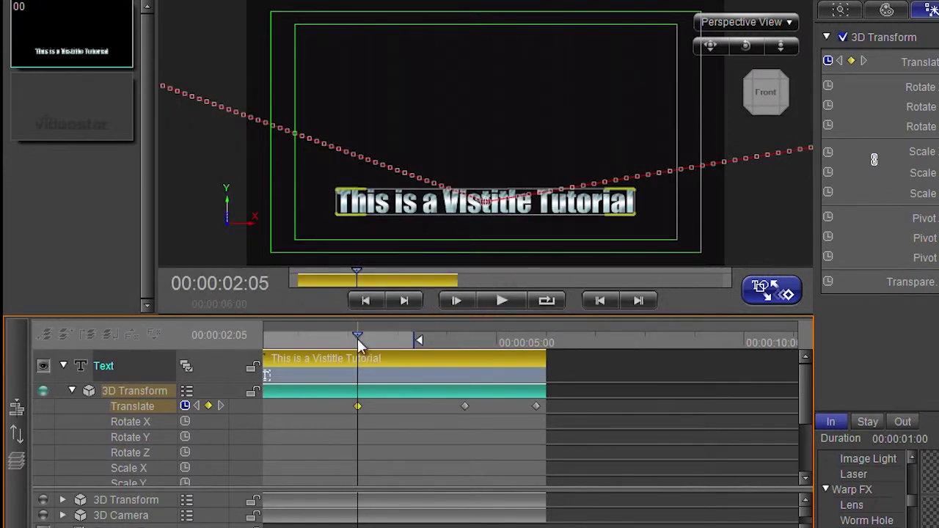
mouse_move(357, 338)
left_mouse_down()
mouse_move(419, 340)
mouse_move(289, 340)
mouse_move(305, 340)
left_mouse_up()
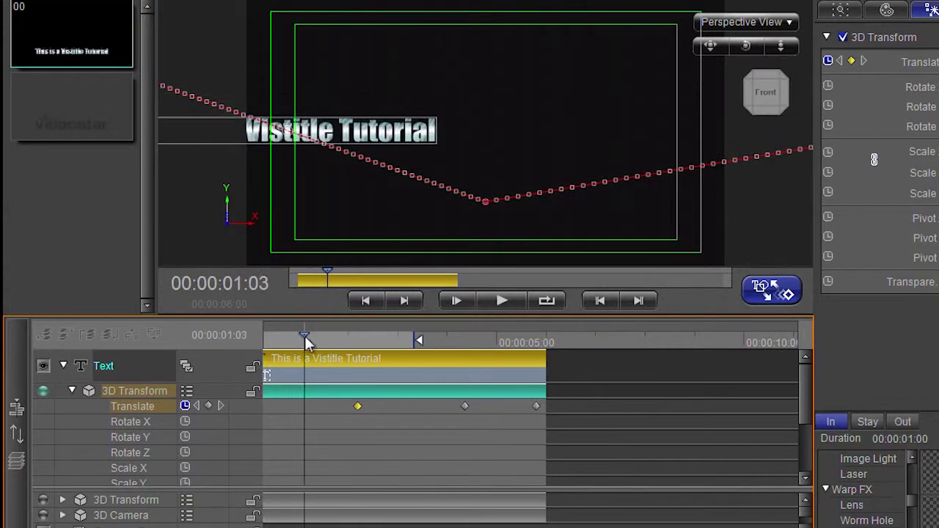
Step: Apply Smooth Vertex to the lowest corner of the motion path, then scrub ahead to preview
right_click(486, 201)
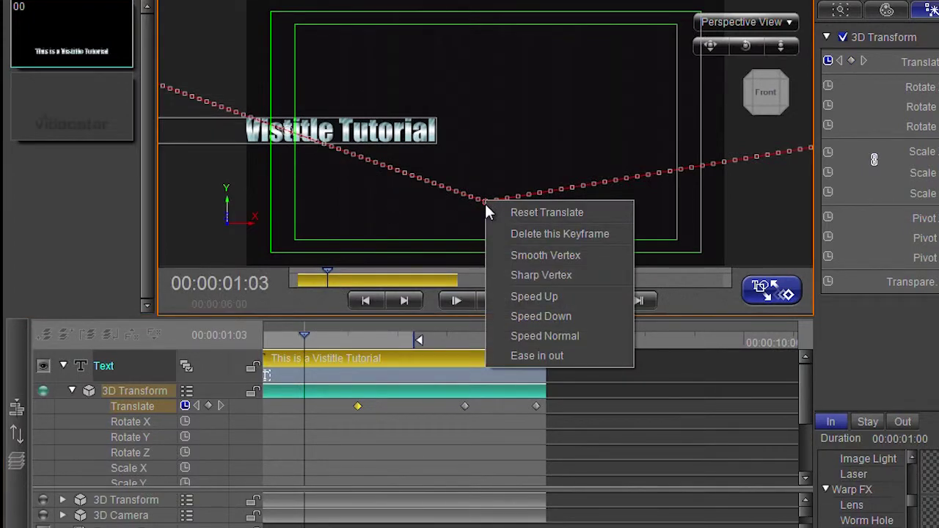
left_click(521, 255)
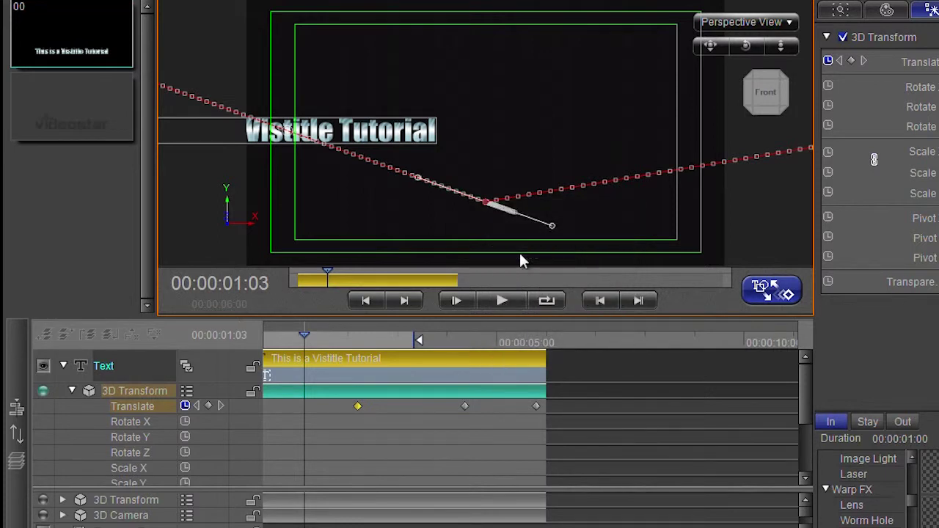
right_click(485, 201)
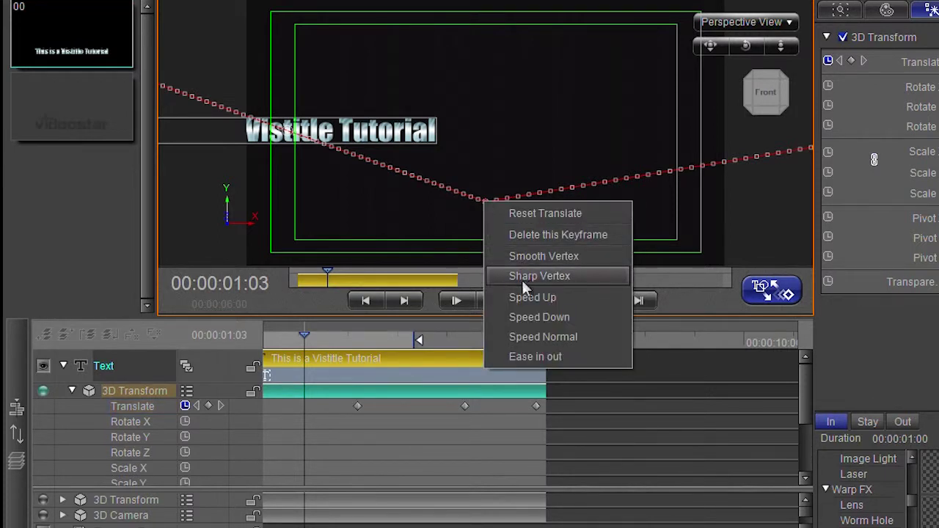
left_click(482, 197)
right_click(482, 198)
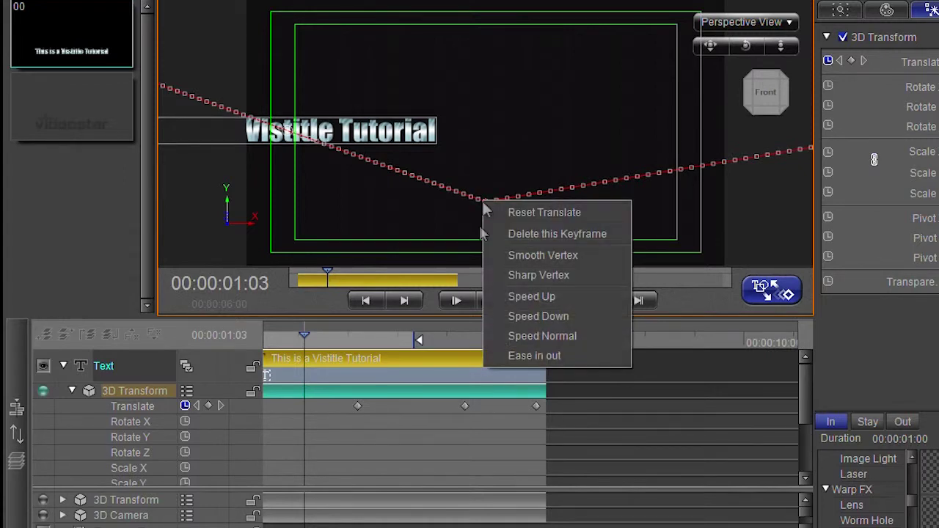
left_click_drag(346, 339, 448, 340)
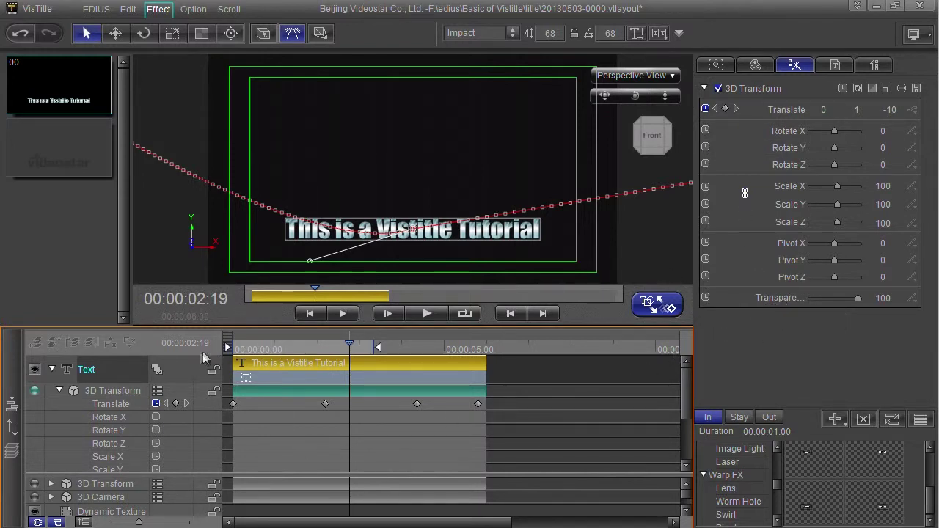
Step: Keyframe Transparency at 0 on 00:00 and 100 on 01:00, then play the fade-in
left_click_drag(253, 351, 229, 350)
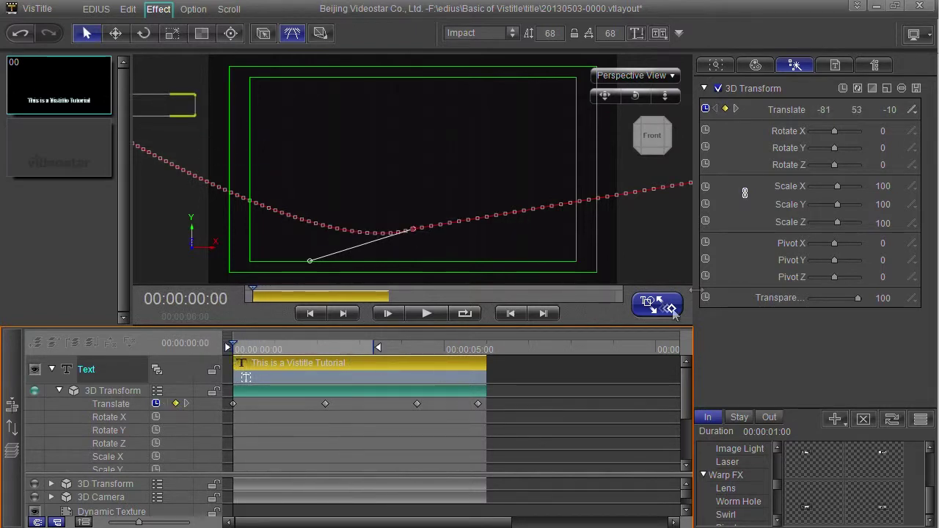
left_click(705, 298)
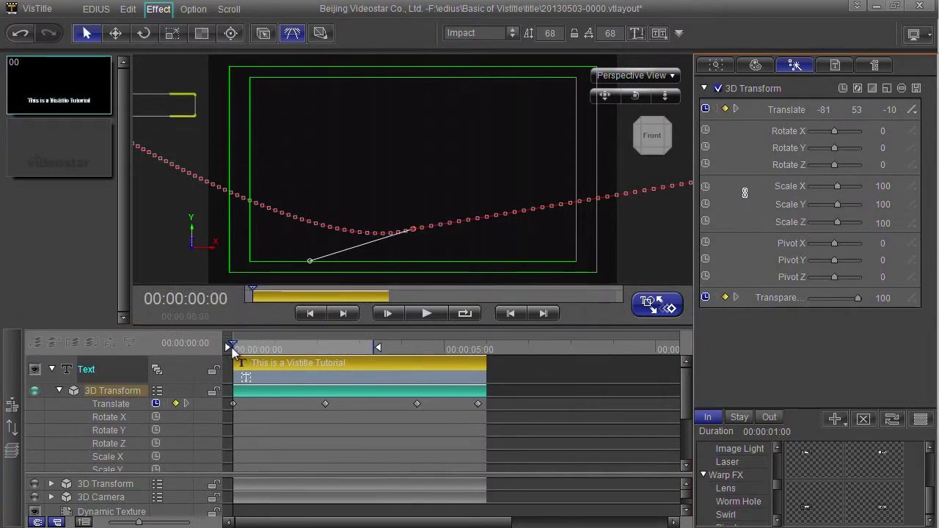
left_click_drag(236, 347, 281, 349)
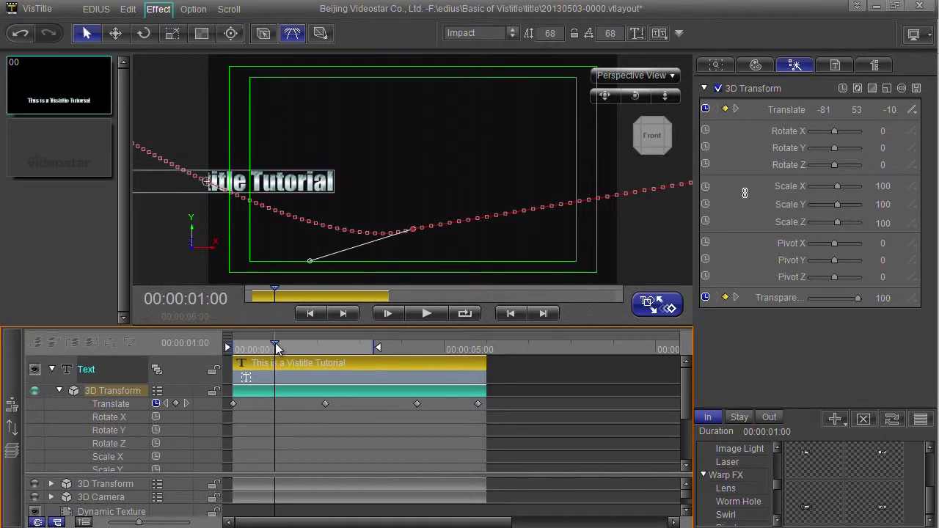
left_click(725, 298)
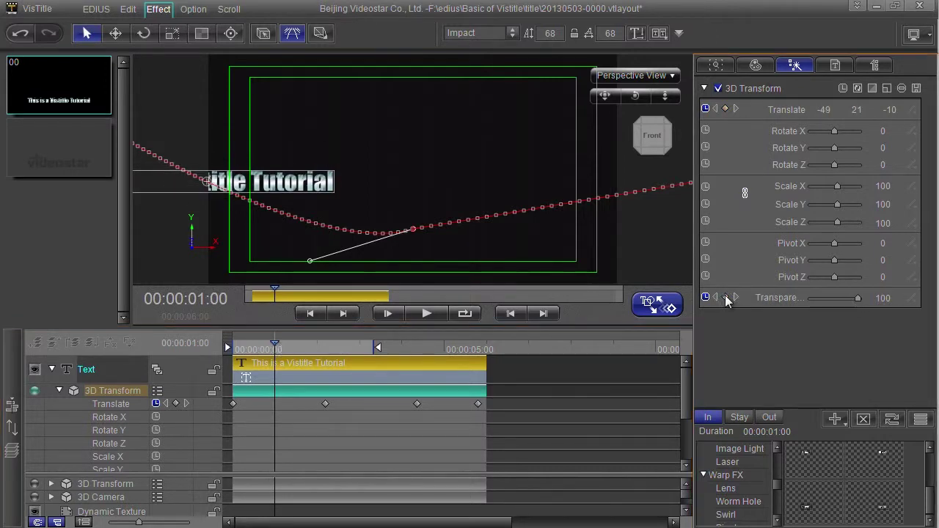
left_click_drag(279, 350, 229, 349)
left_click_drag(885, 297, 473, 288)
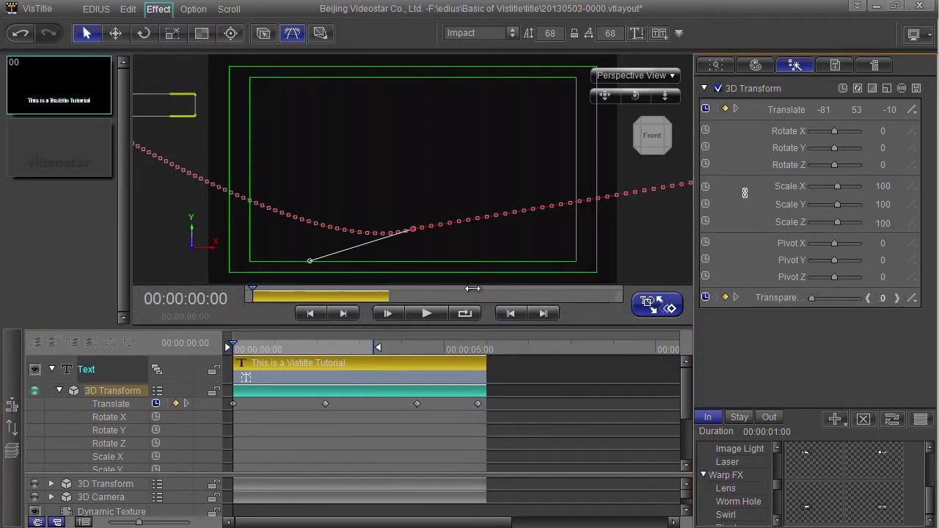
left_click(427, 313)
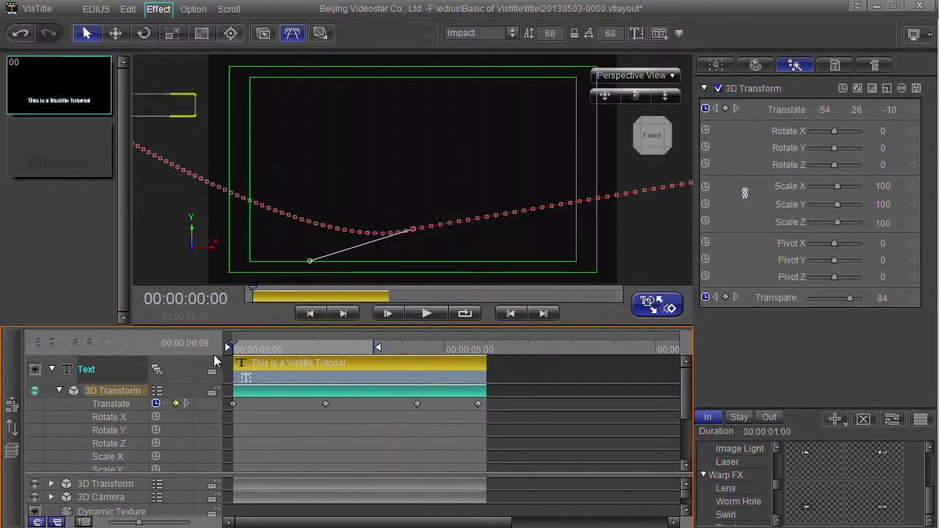
left_click_drag(434, 357, 269, 357)
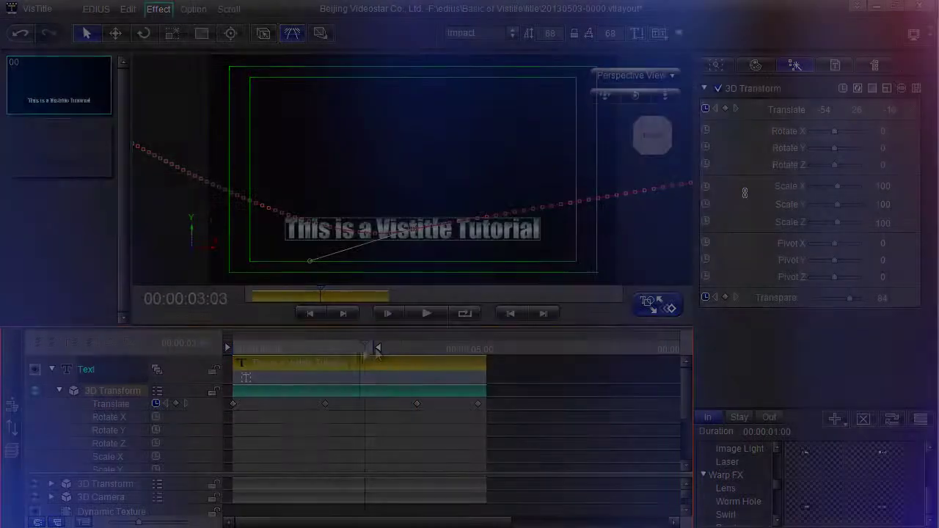